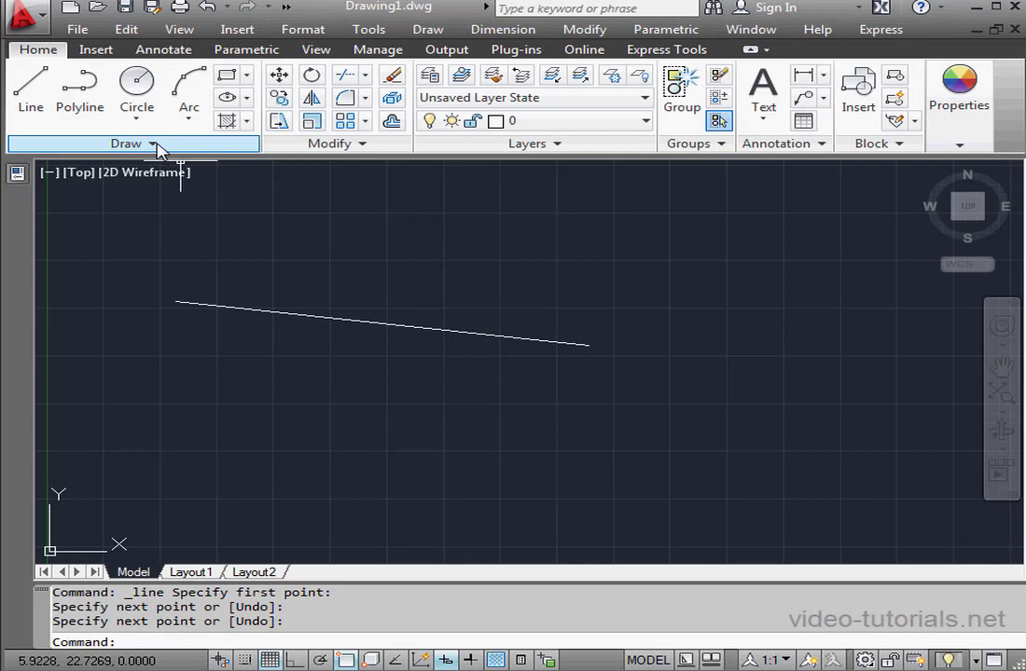
Divide the sloping line into 4 equal segments with the Divide command
click(154, 144)
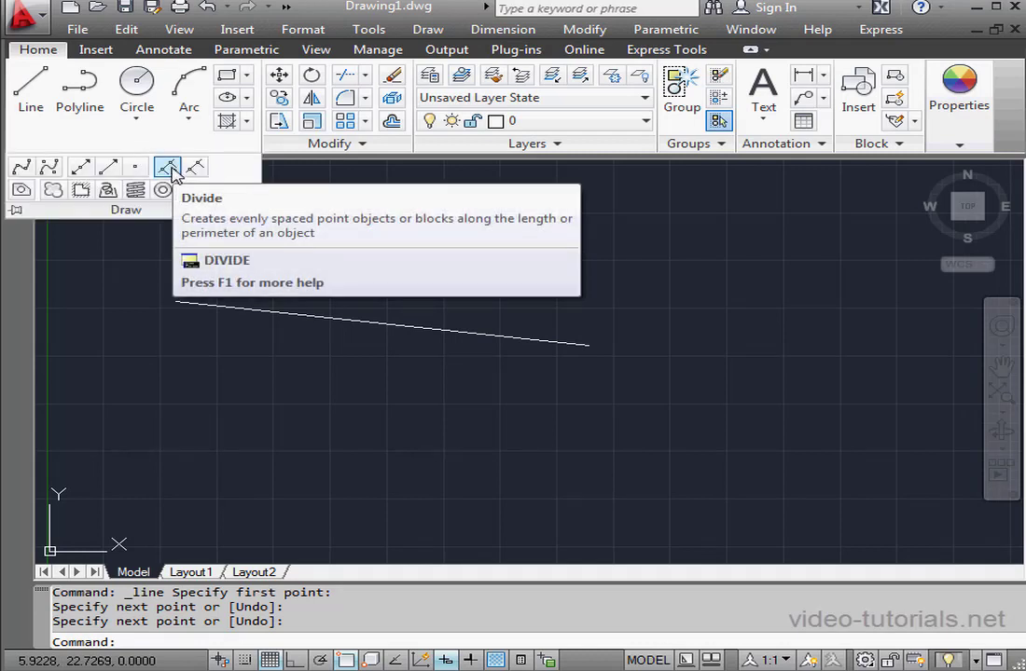
click(168, 167)
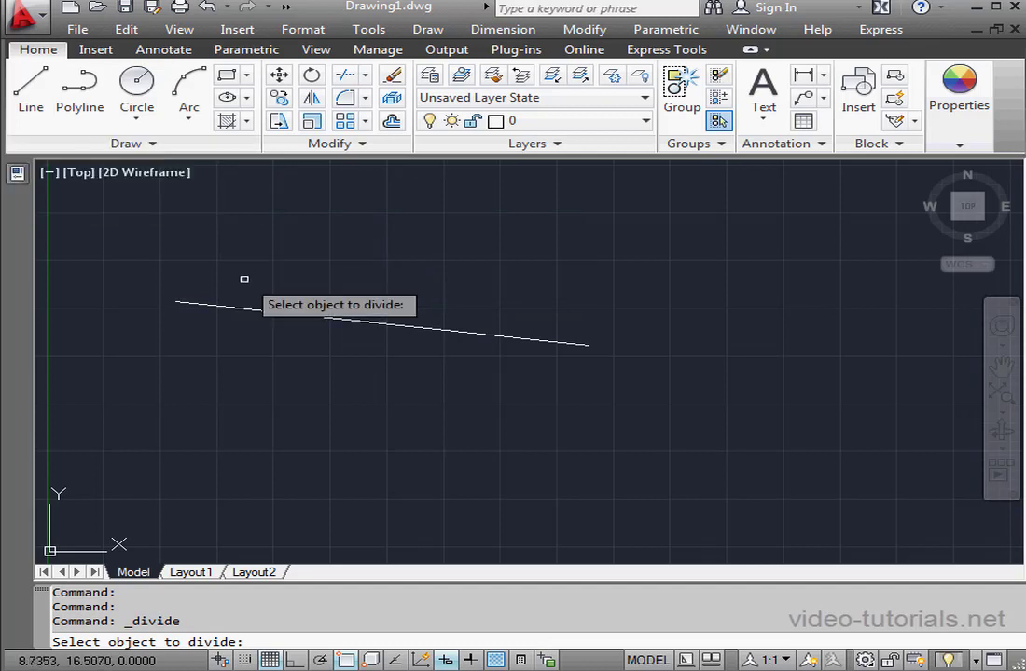
click(228, 306)
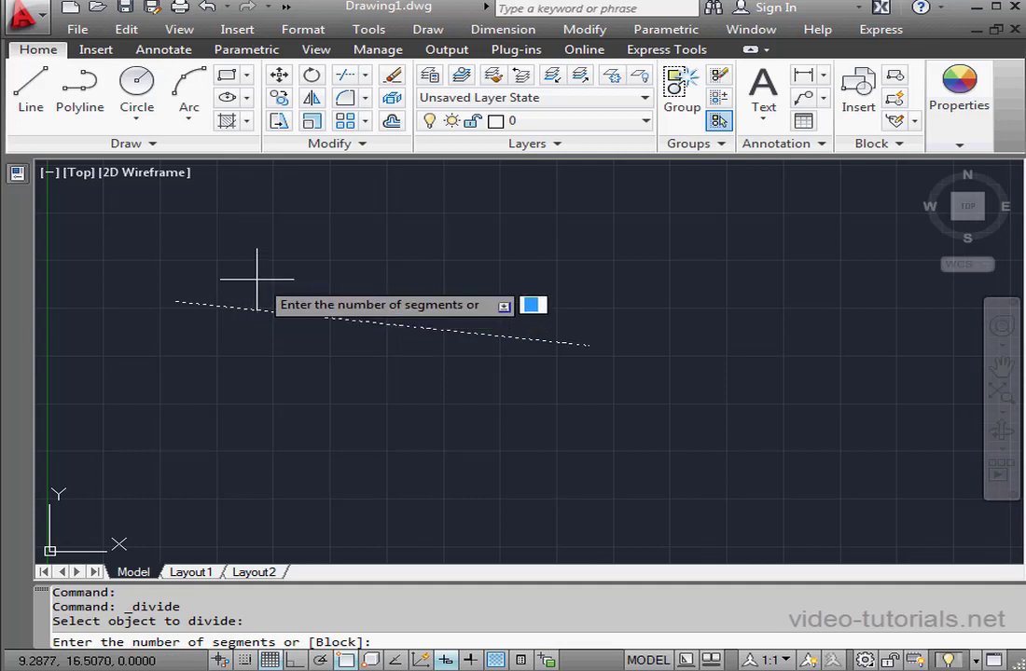
key(Return)
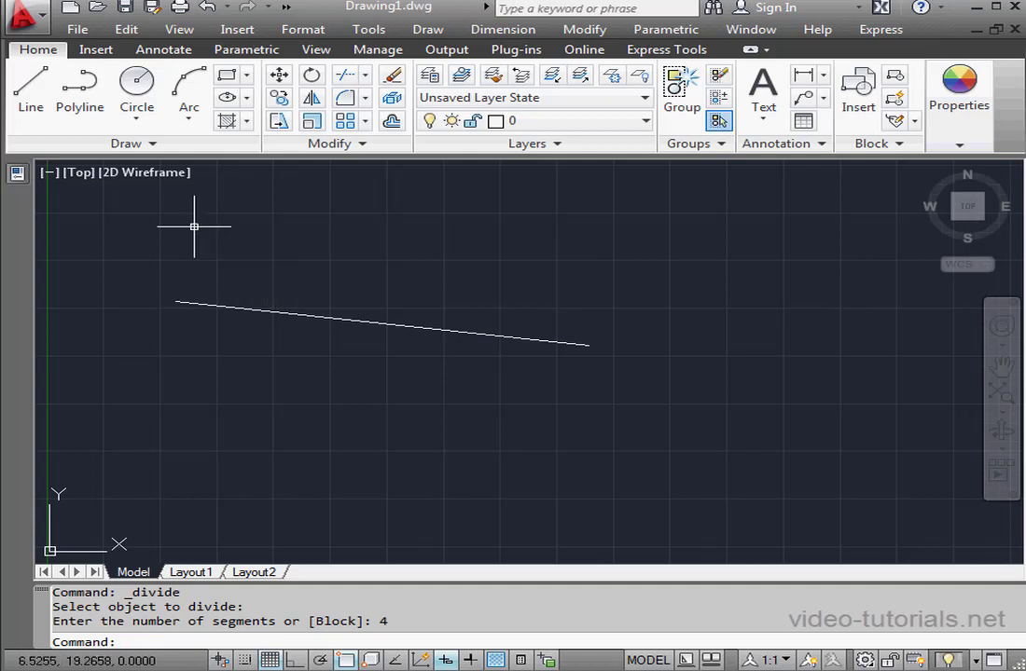
Enable the Node object snap and test it by starting a line at the division point nearest the line's lower end, without drawing a segment
click(34, 101)
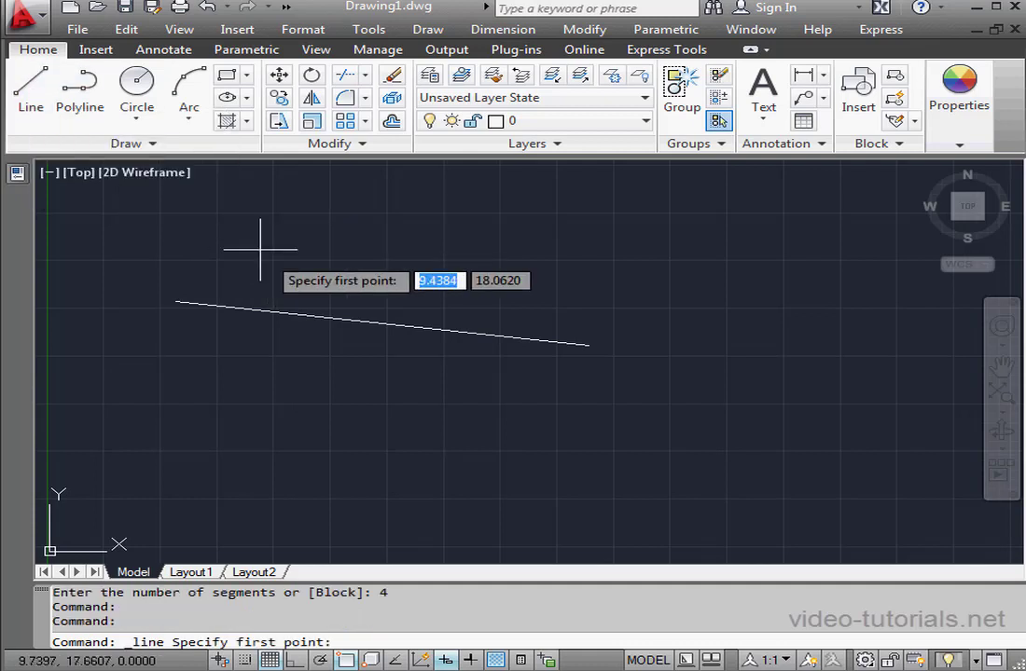
right_click(345, 660)
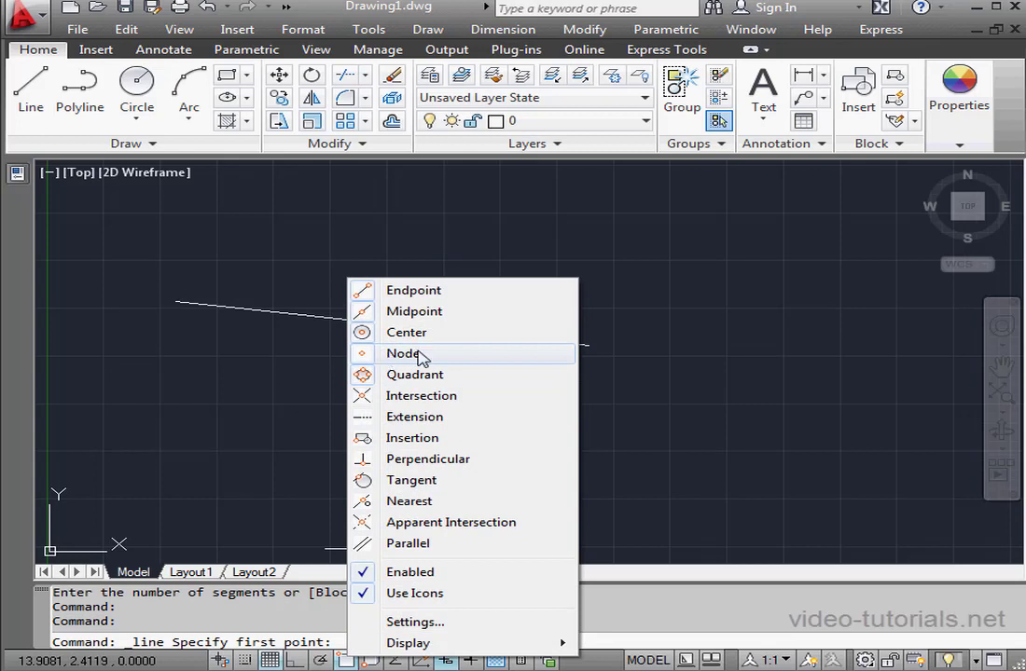
click(411, 354)
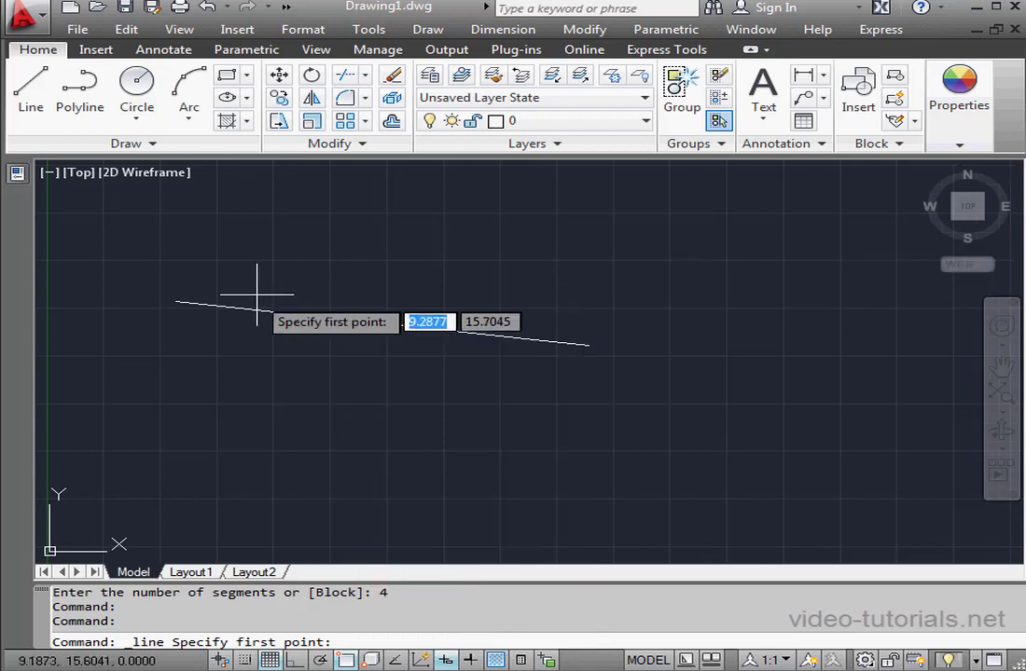
click(485, 333)
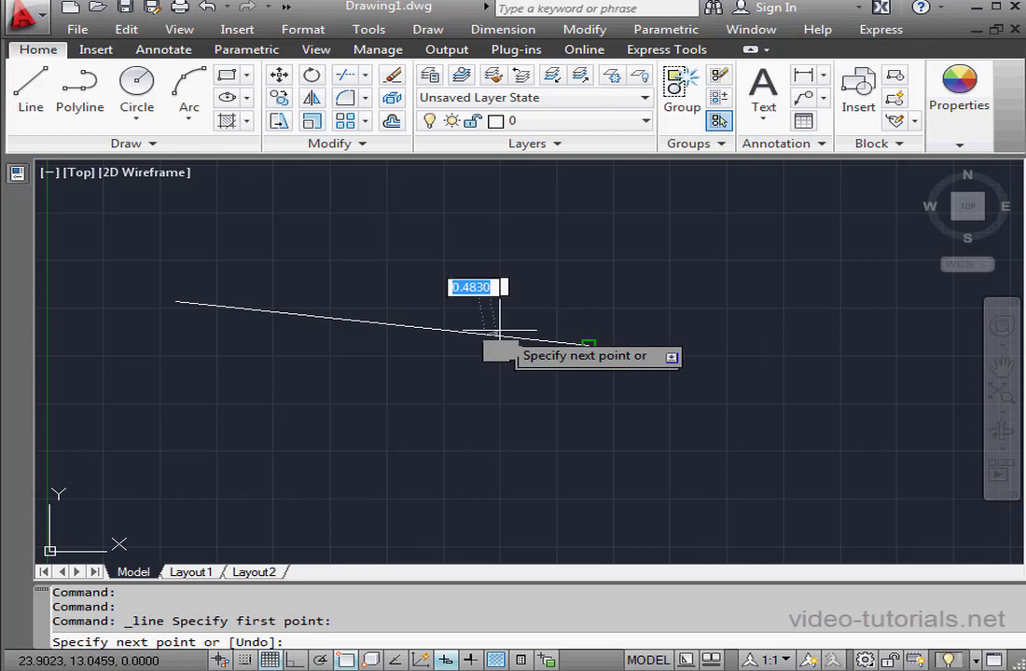
right_click(532, 272)
click(601, 282)
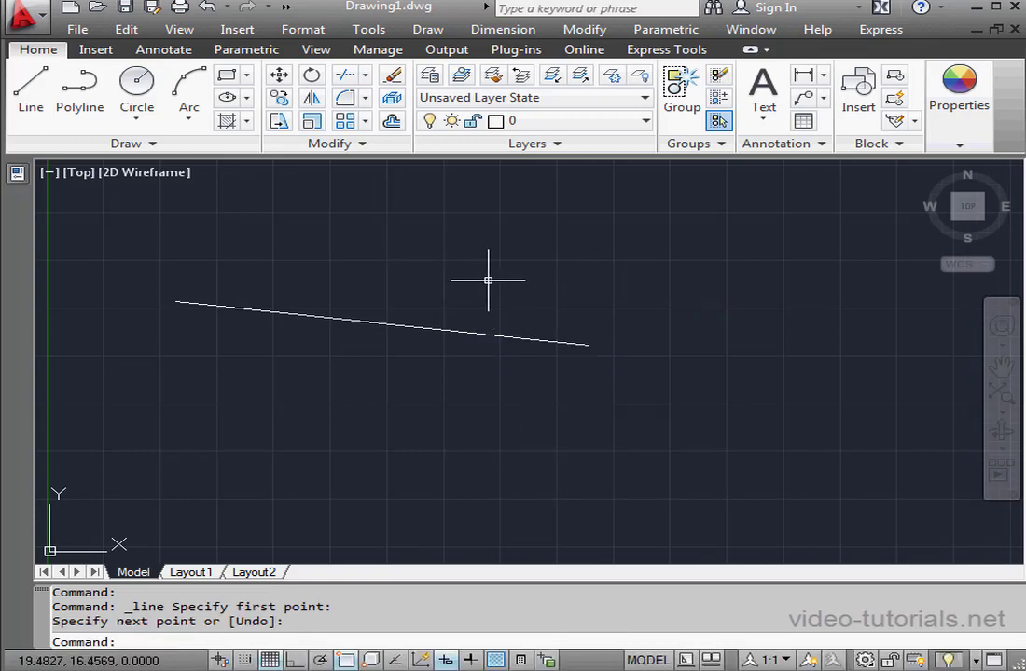
Set the point style to the circle crossed by an X using DDPTYPE
text(dd)
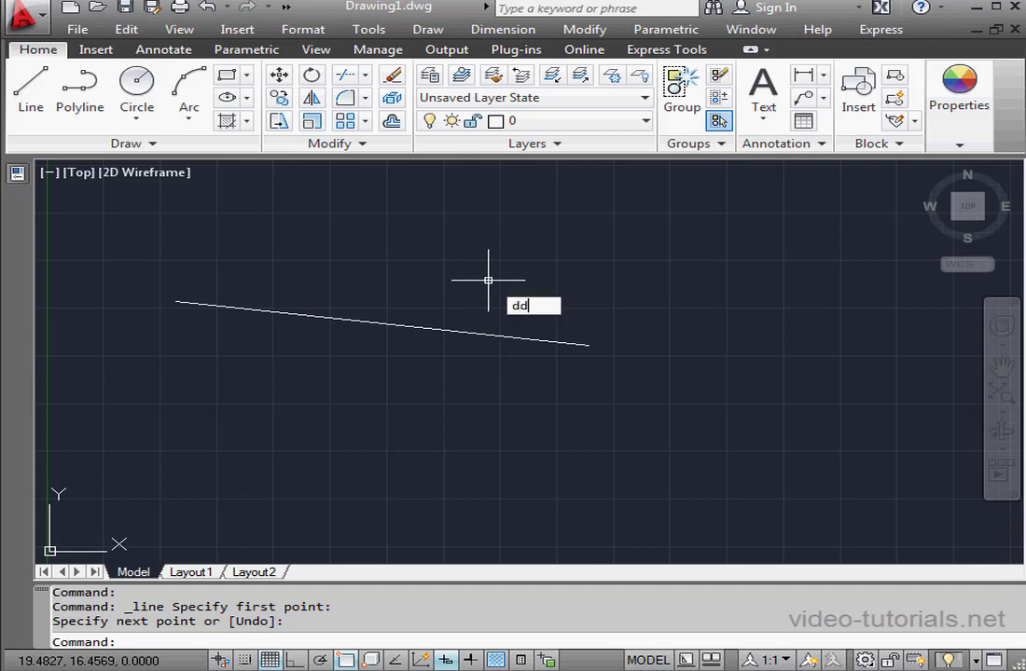
text(ptype)
key(Return)
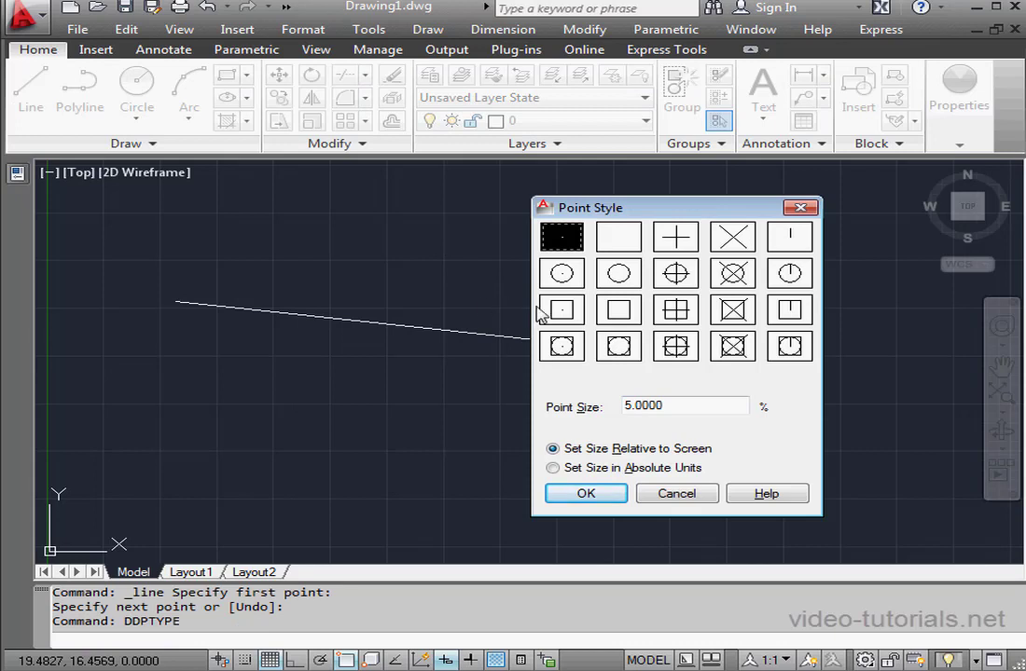
click(737, 274)
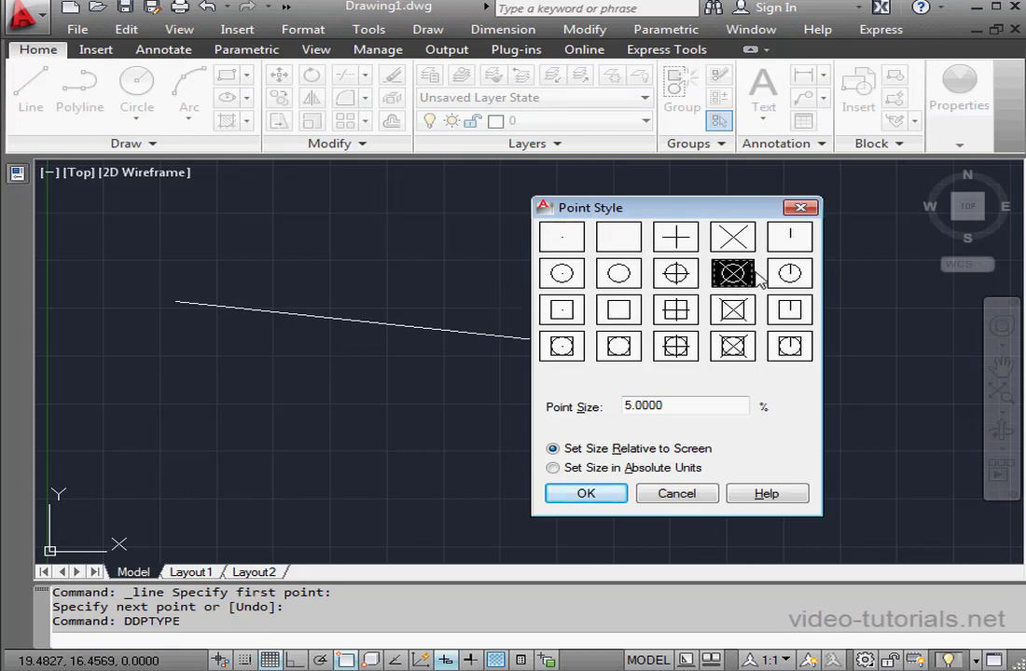
click(613, 490)
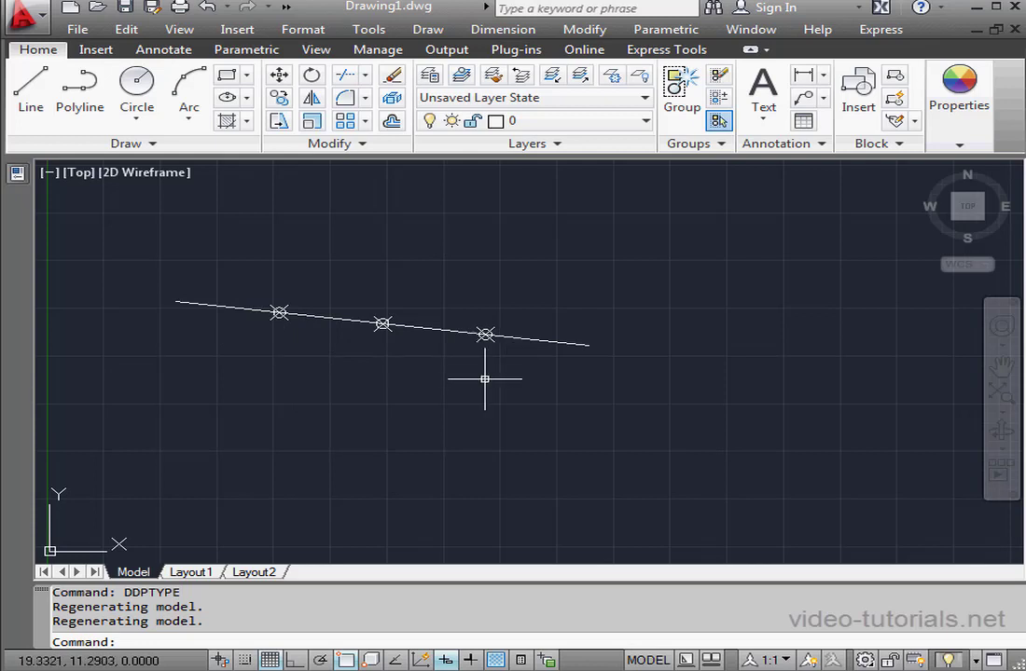
Draw a three-point arc beyond the divided line's lower end, from about (26.8, 14.2) through about (37.2, 11.8), curving downward
middle_drag(607, 379, 294, 338)
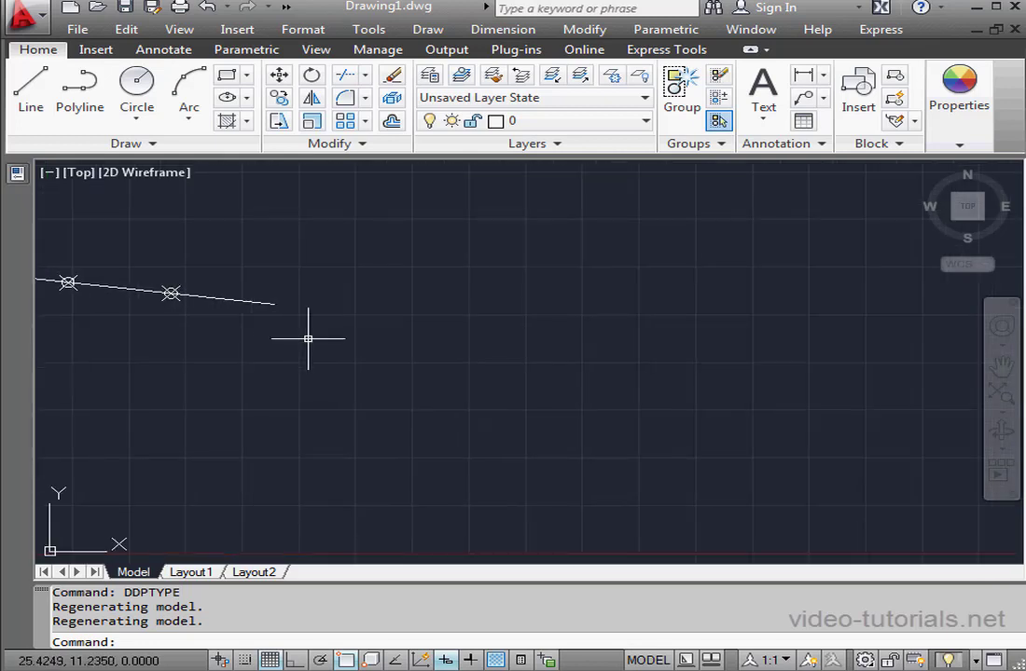
click(189, 87)
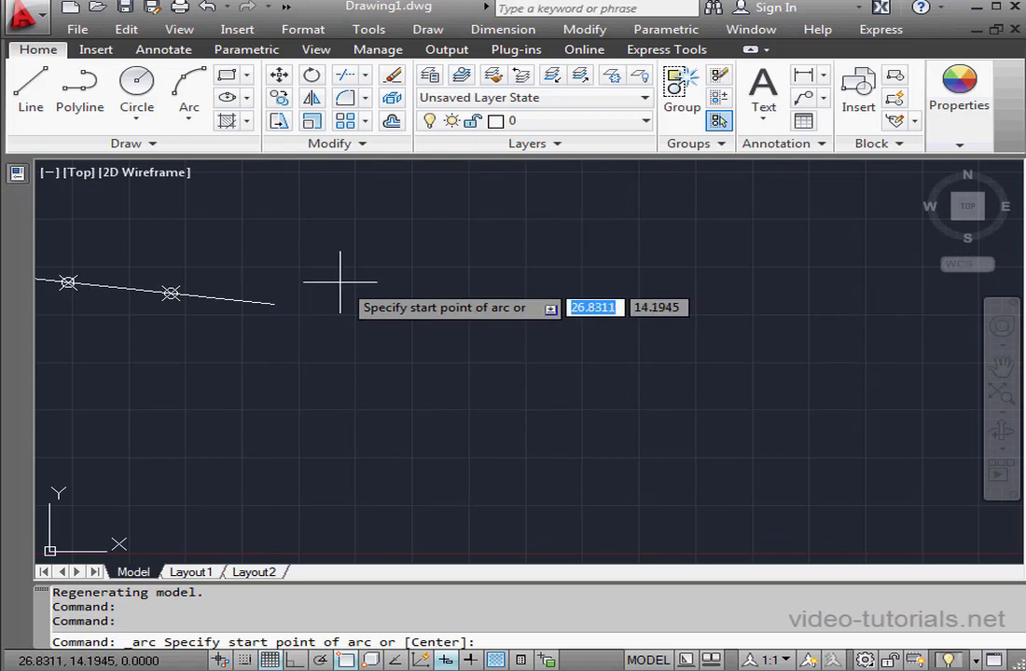
click(339, 283)
click(575, 326)
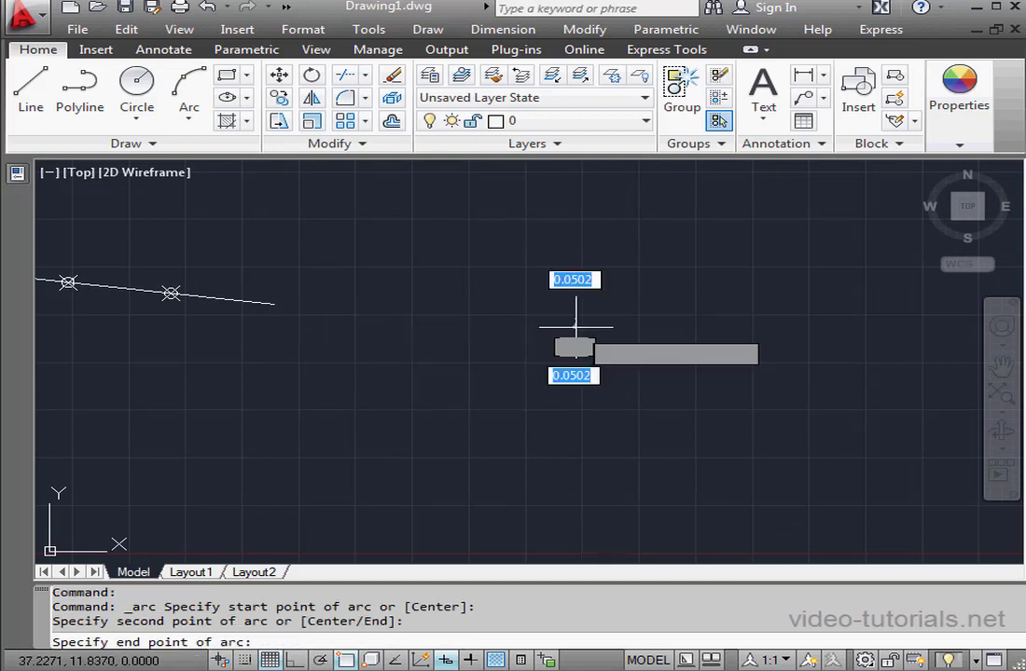
click(648, 432)
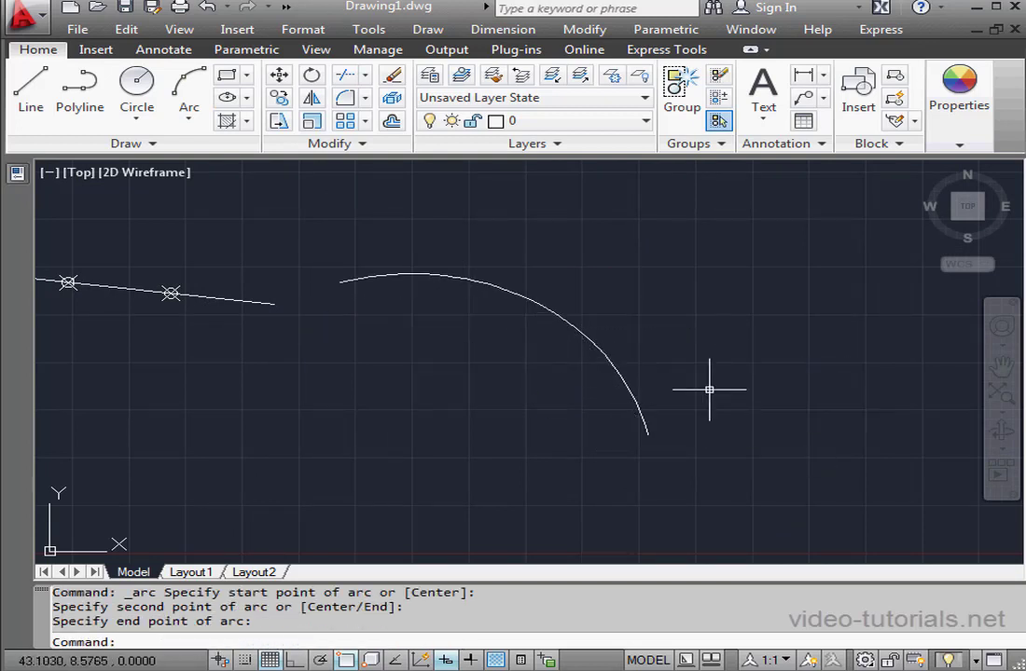
Divide the arc into 5 equal segments
click(164, 145)
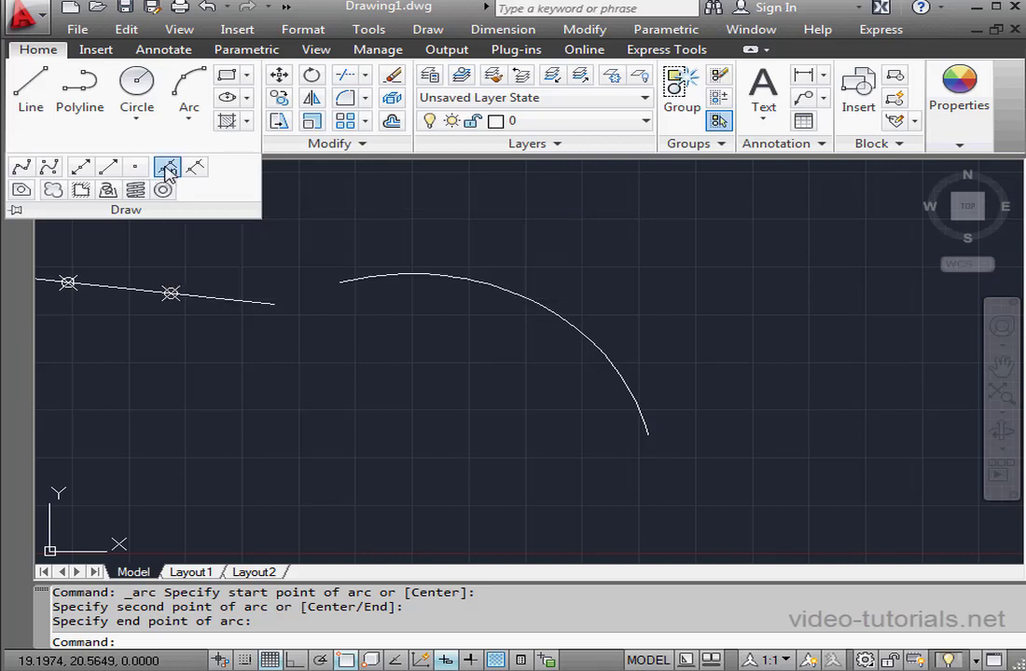
click(140, 167)
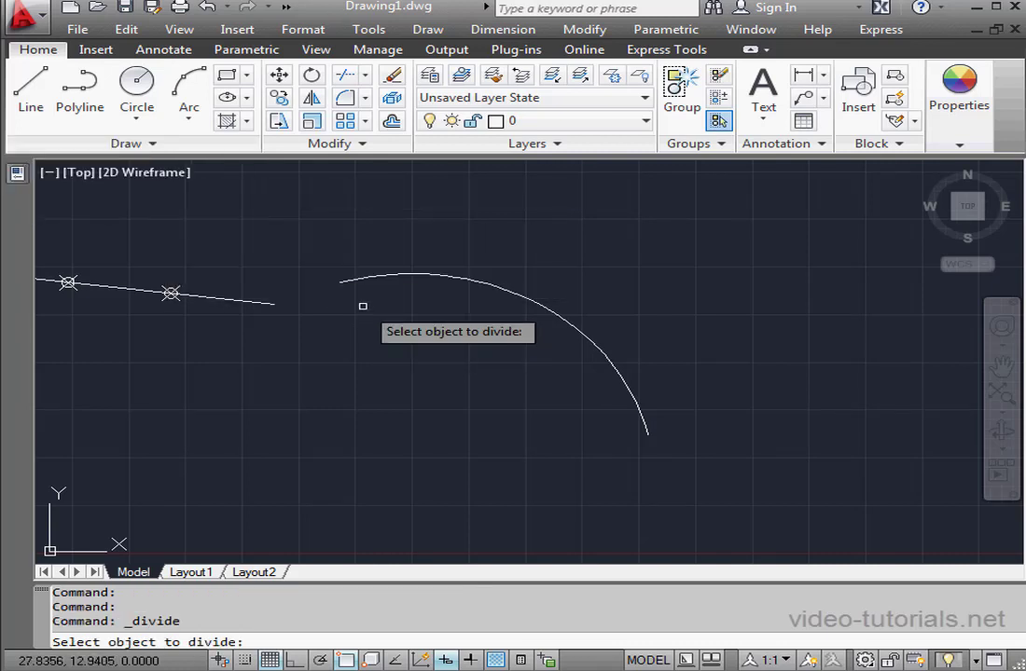
click(373, 277)
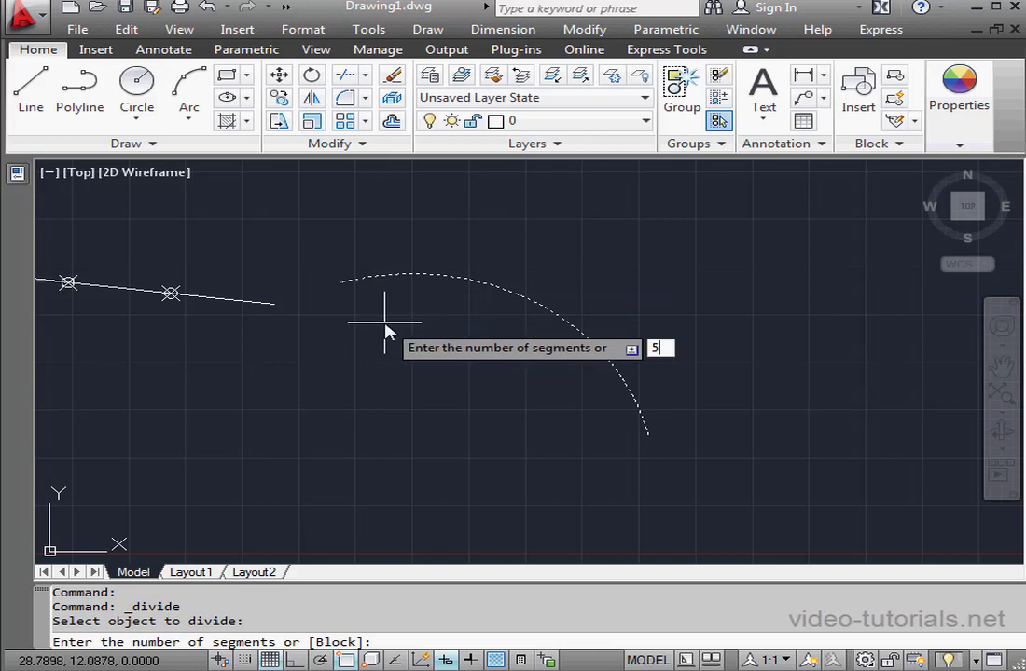
key(Return)
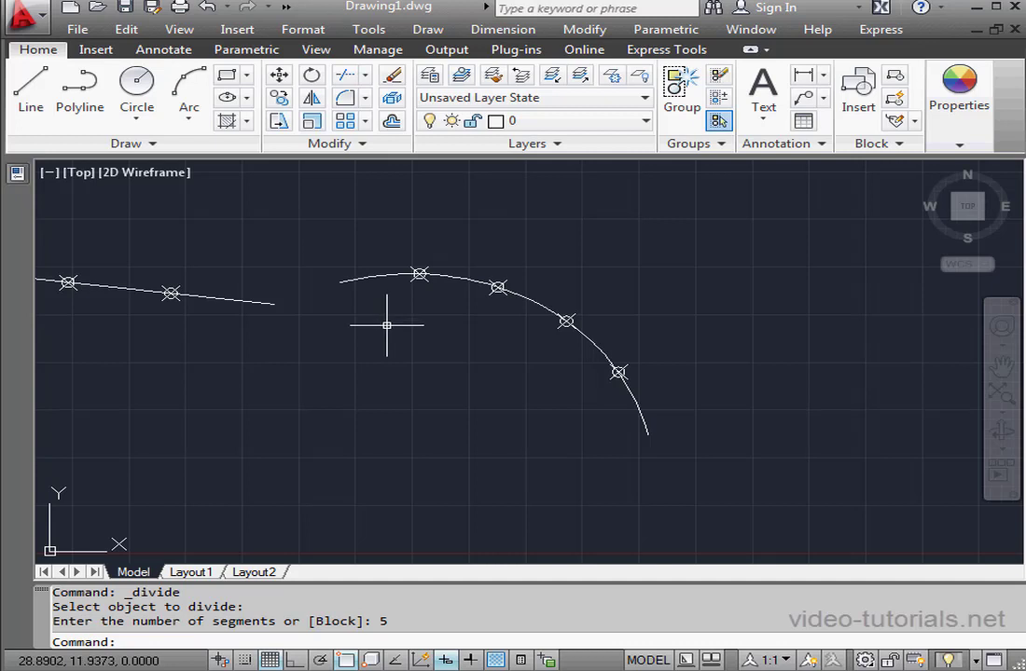
Draw an open zigzag polyline with four straight segments below and beyond the arc's lower end
middle_drag(627, 415, 229, 325)
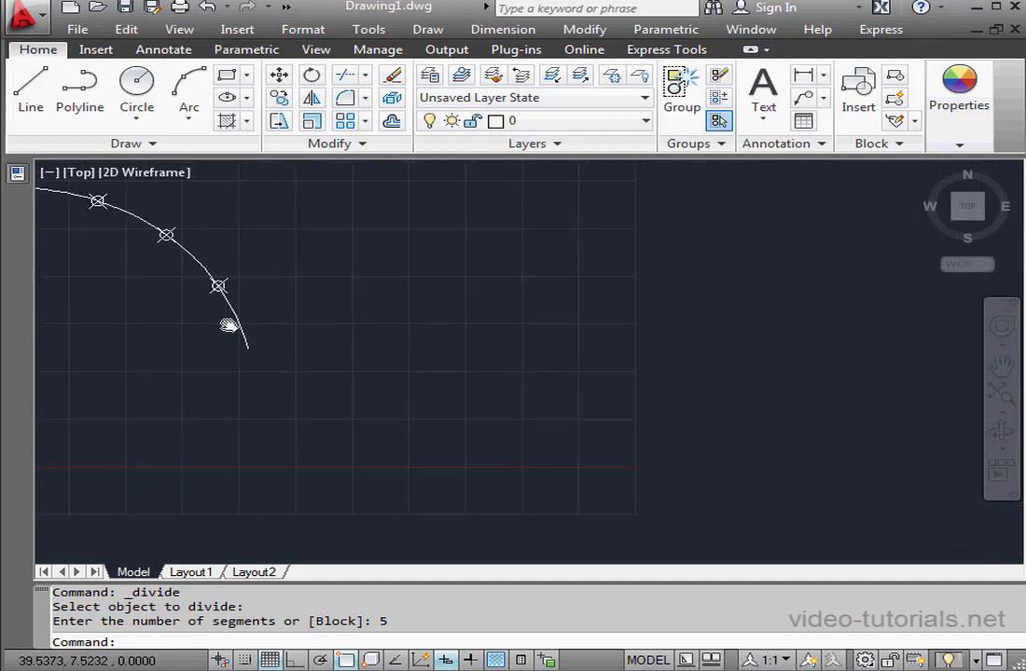
click(80, 93)
click(137, 343)
click(260, 484)
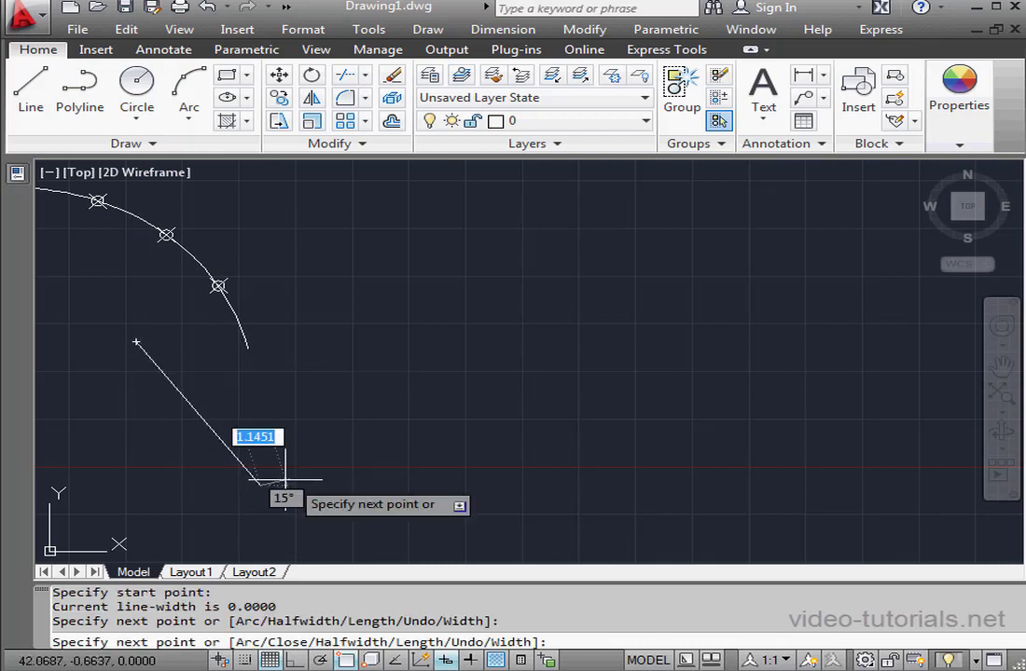
click(475, 365)
click(640, 495)
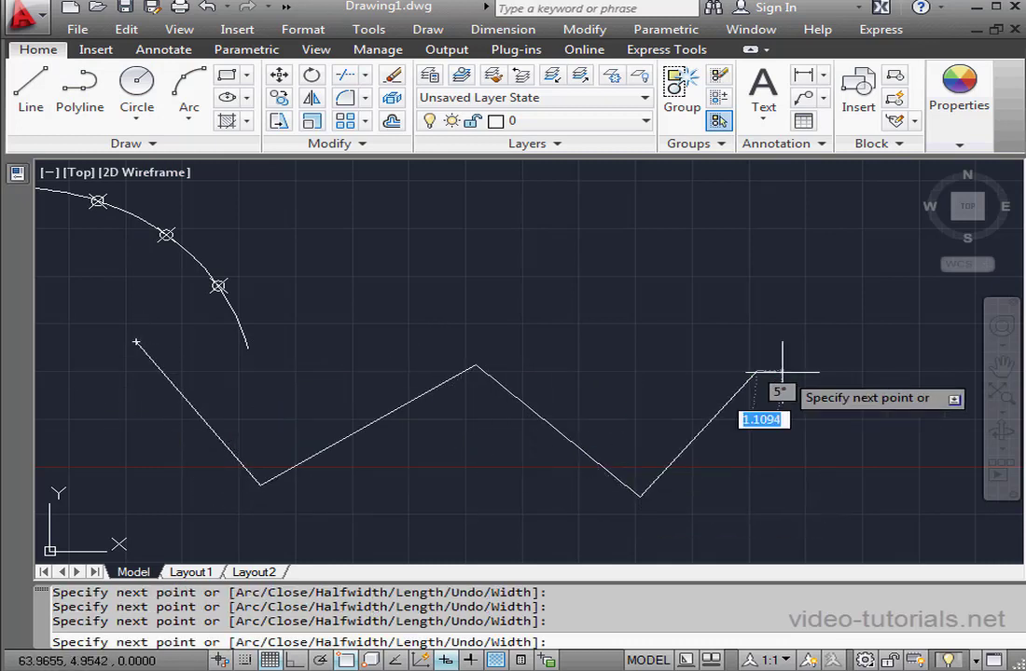
right_click(781, 369)
click(856, 53)
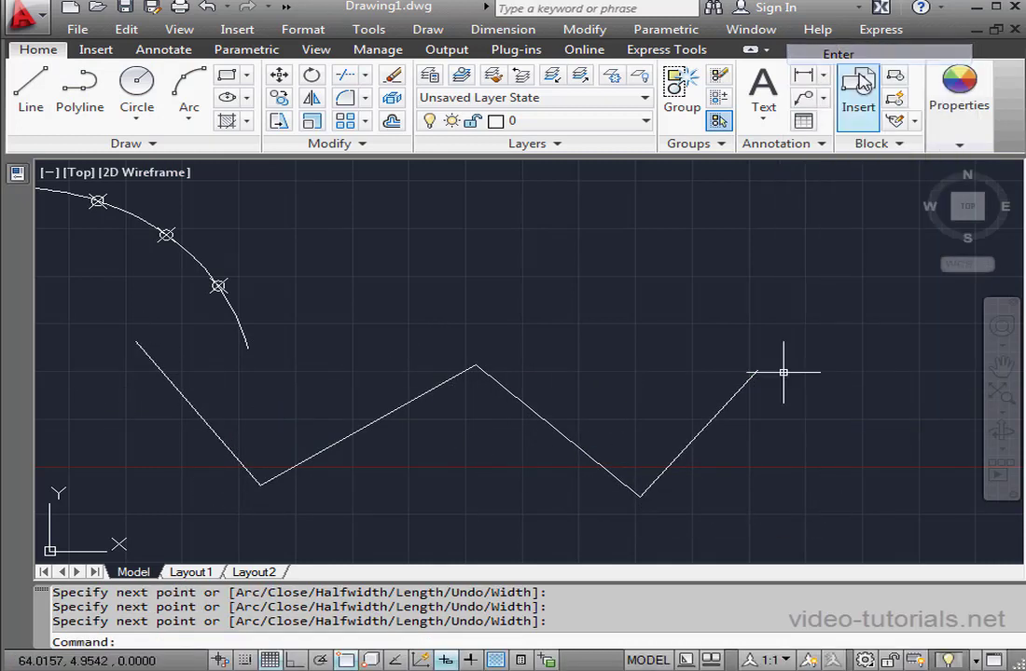
Divide the zigzag polyline into 7 equal segments
click(196, 145)
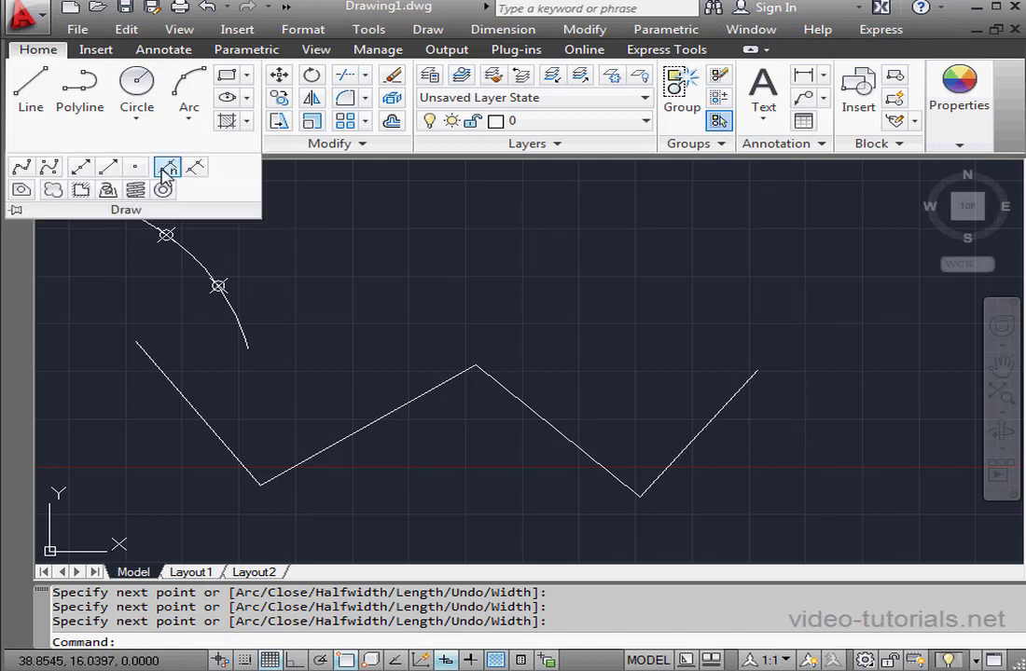
click(168, 172)
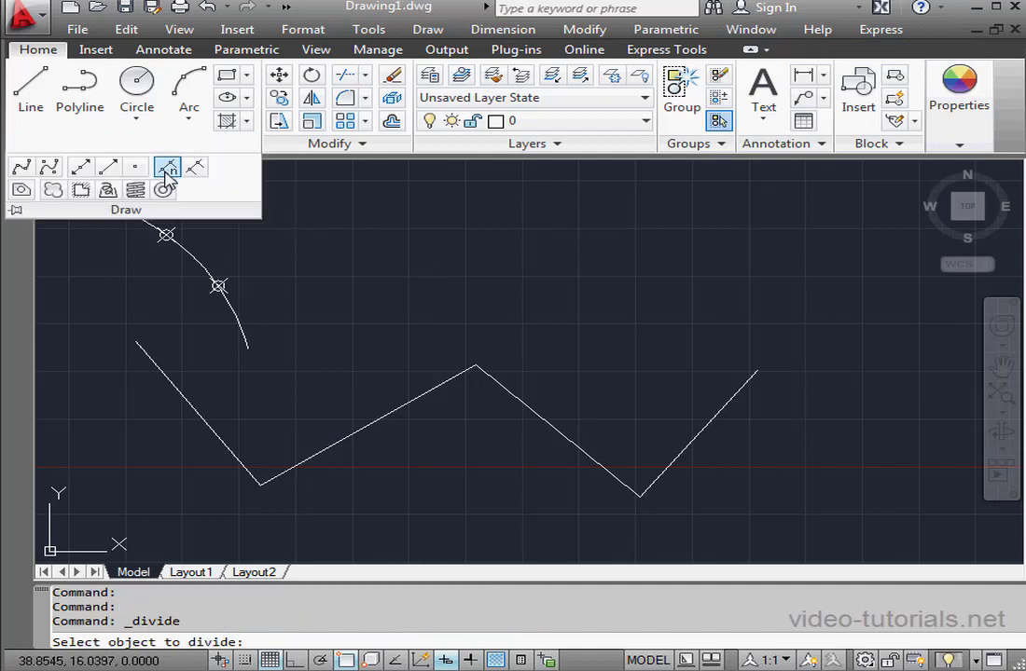
click(141, 350)
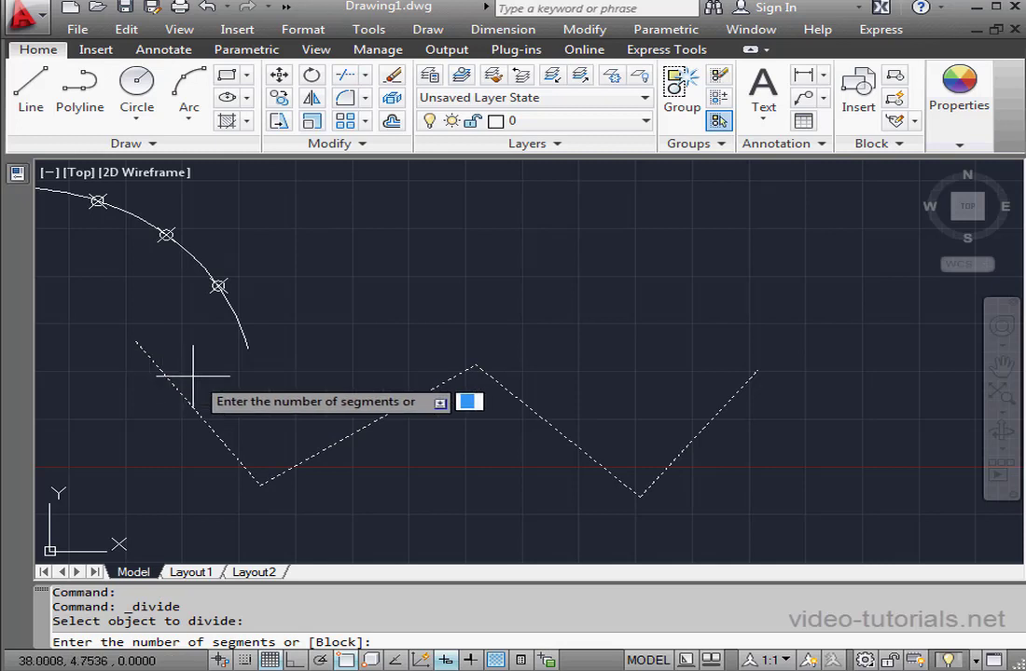
key(Return)
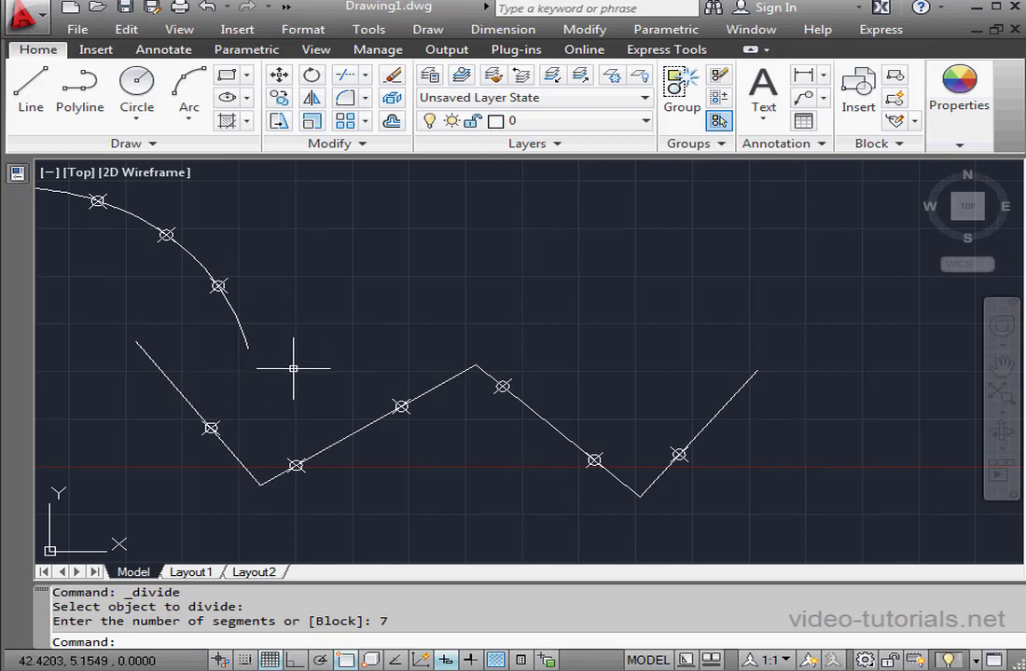
Draw a circle by center and radius above the middle peak of the zigzag polyline
middle_drag(640, 410, 349, 453)
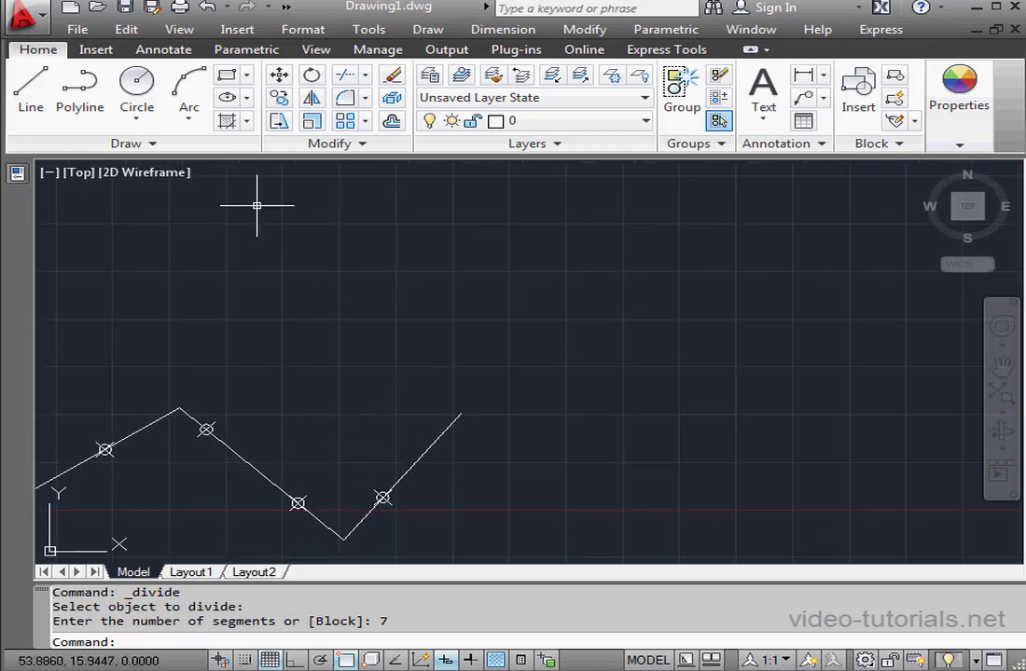
click(140, 84)
click(252, 287)
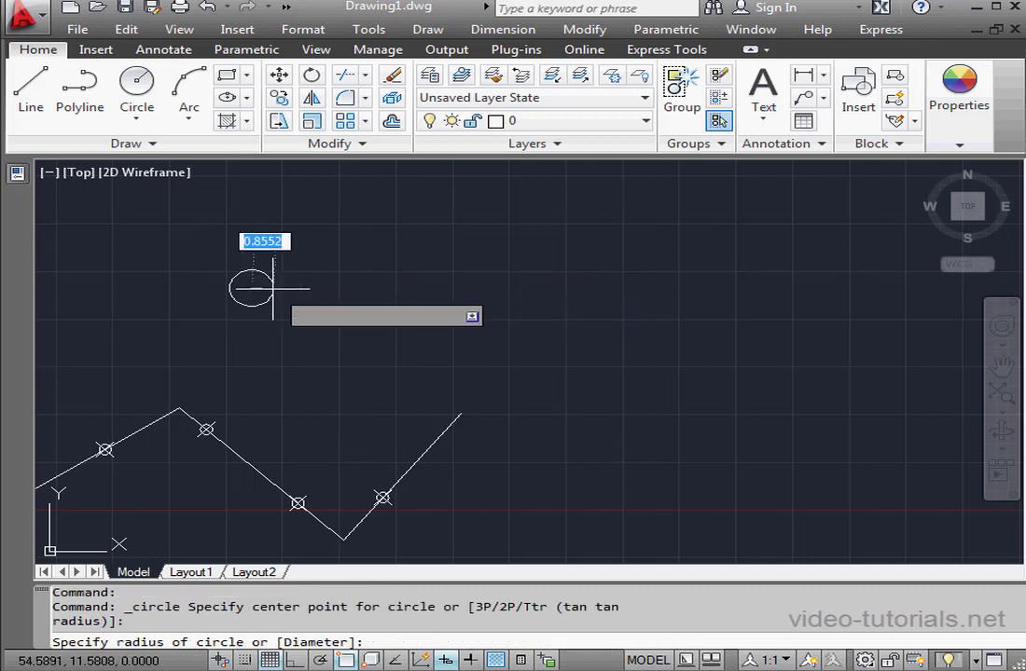
click(314, 289)
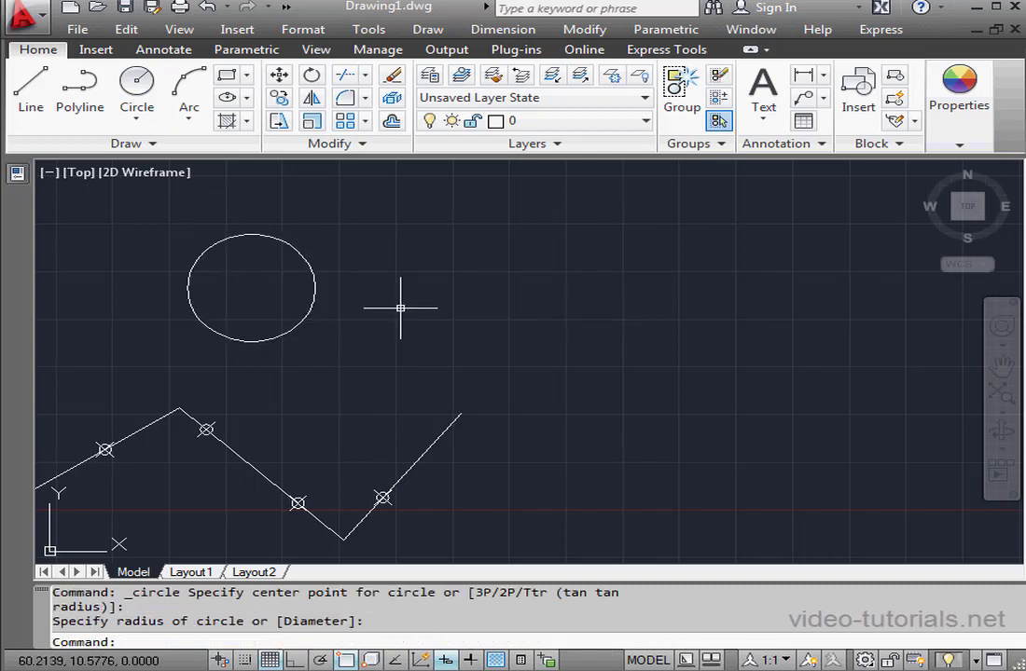
Divide the circle into 4 equal segments
click(152, 143)
click(167, 167)
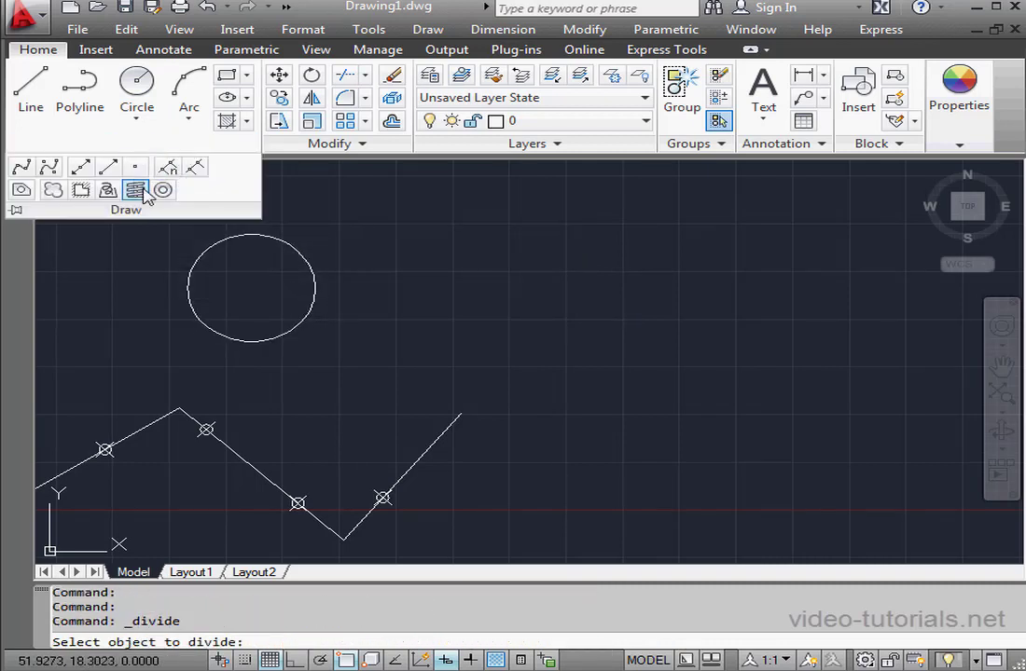
click(200, 256)
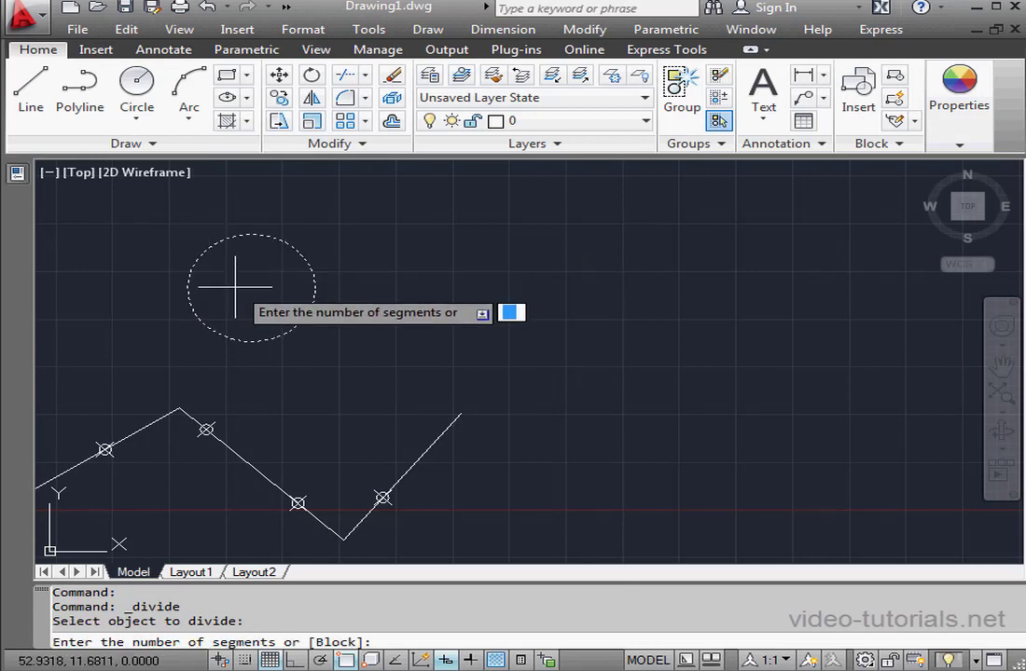
text(4)
key(Return)
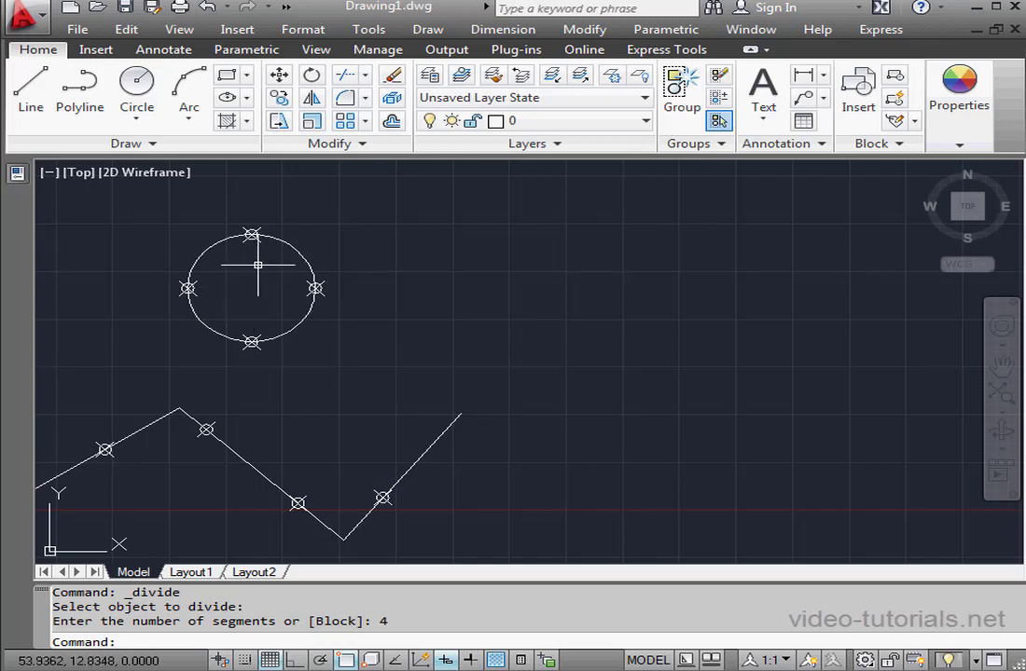
Draw a second circle by center and radius beside the divided circle, roughly the same size as it
middle_drag(424, 291, 289, 295)
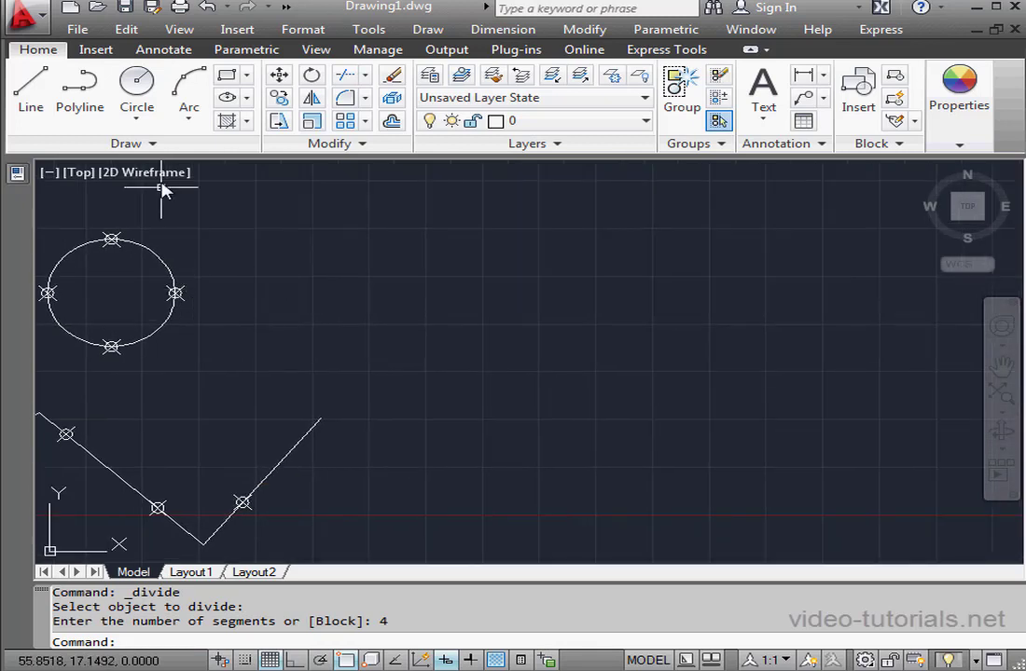
click(137, 82)
click(270, 282)
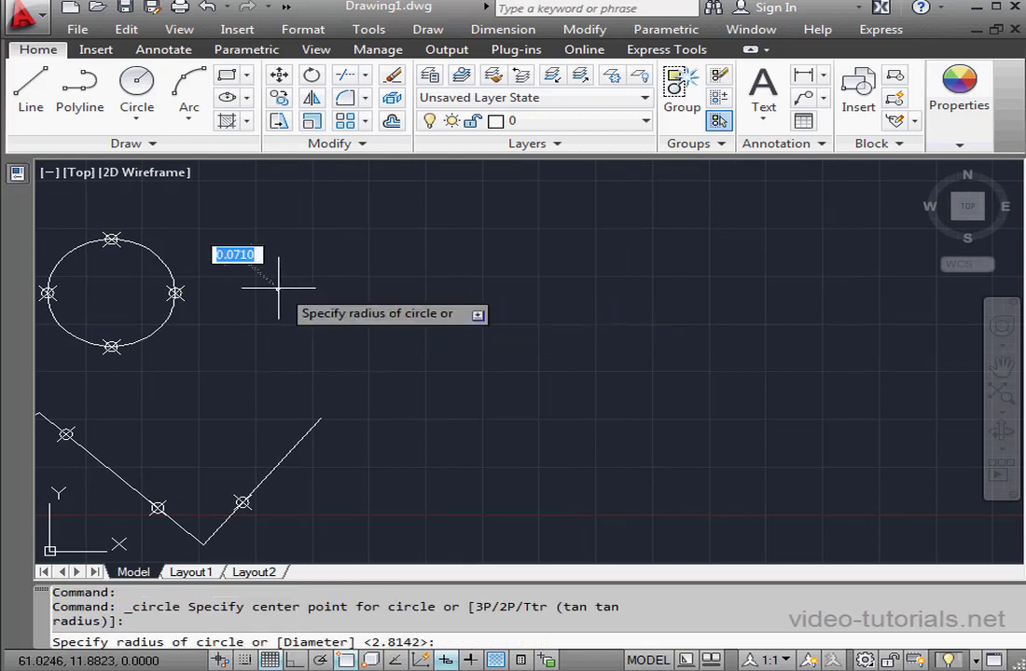
click(343, 288)
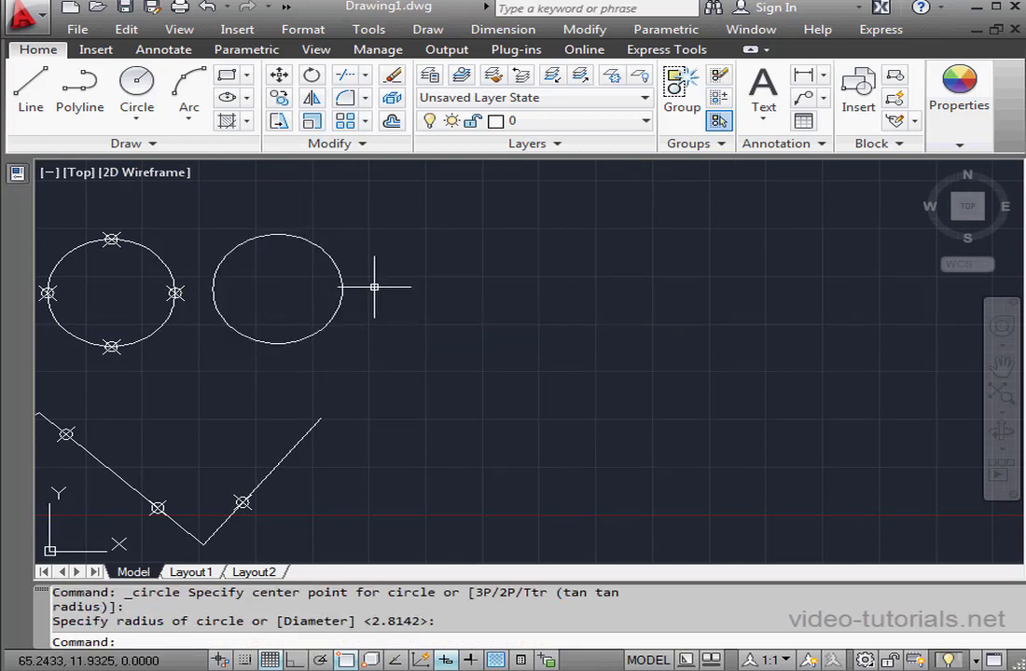
Divide the second circle into 5 equal segments
click(169, 148)
click(168, 167)
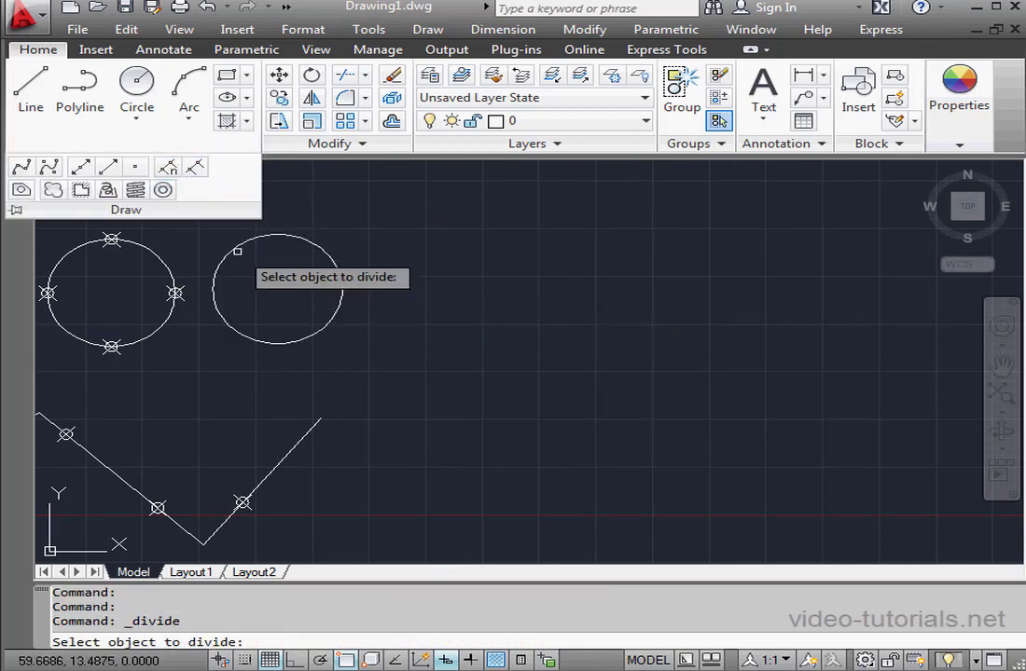
click(342, 293)
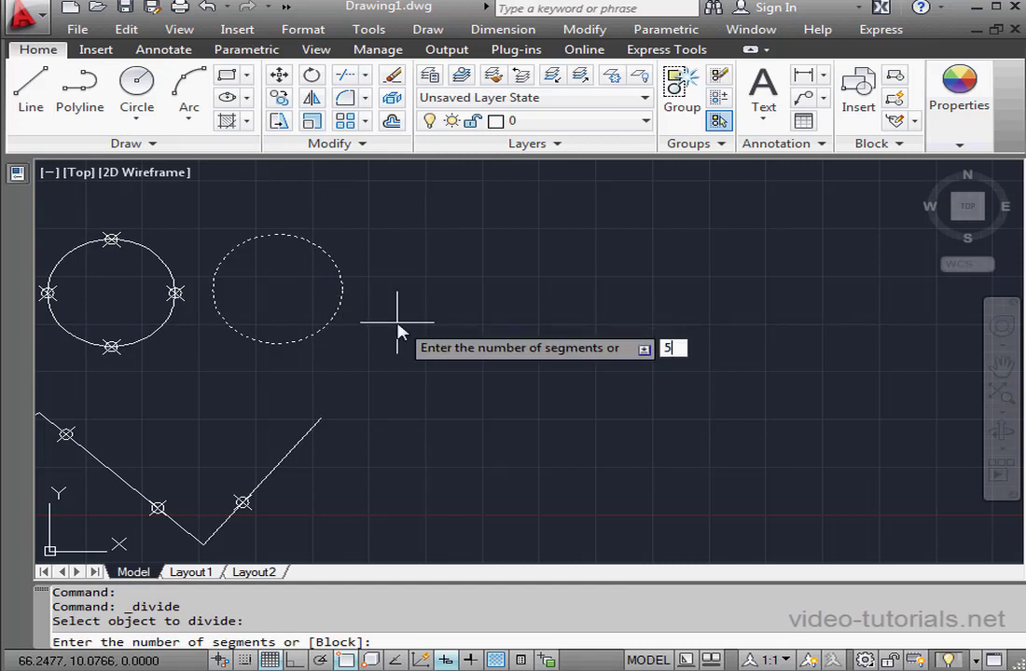
key(Return)
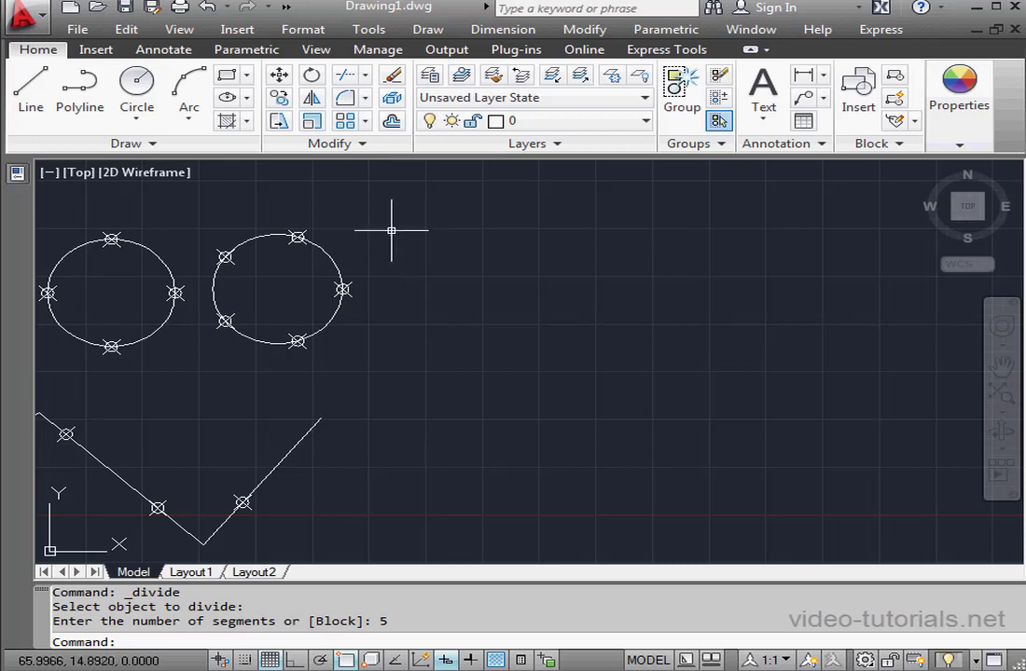
Draw a narrow upright rectangle about 1.6 wide and 5.5 high beside the second circle
click(227, 75)
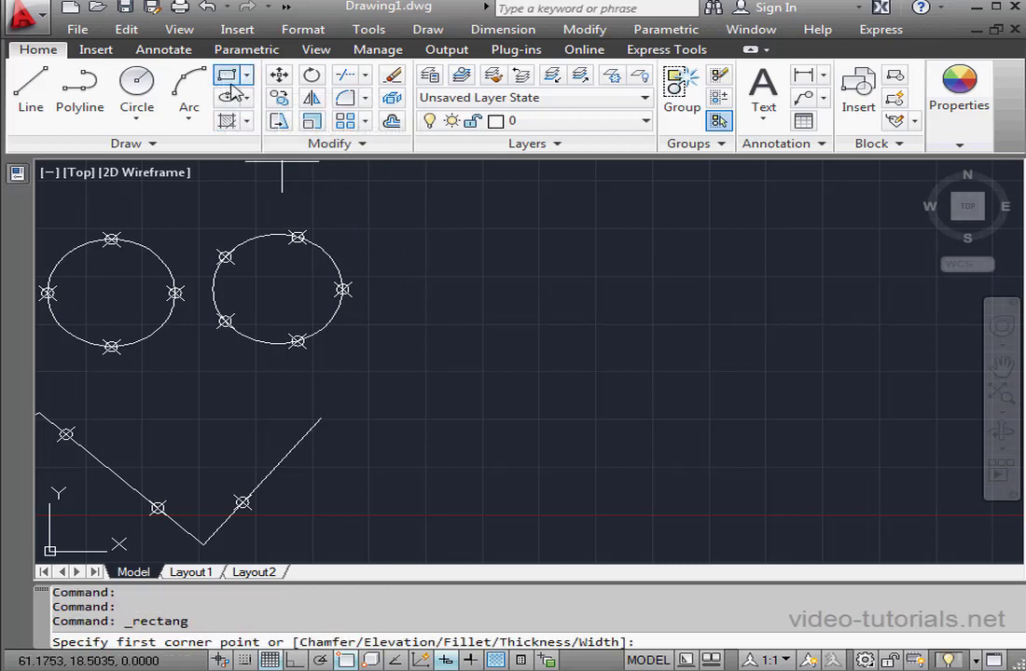
click(399, 216)
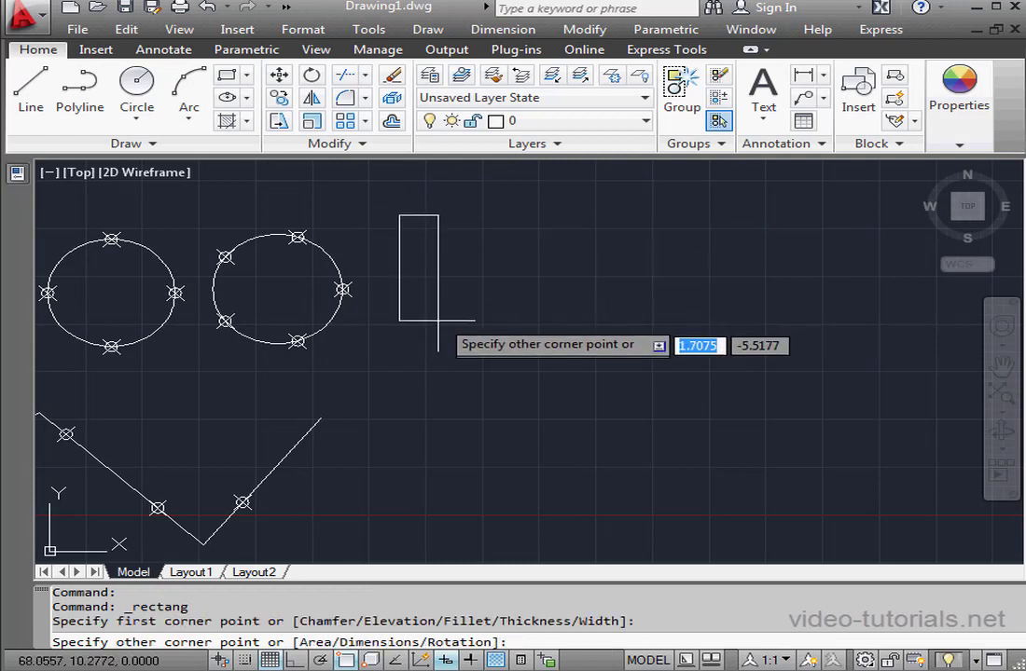
click(435, 318)
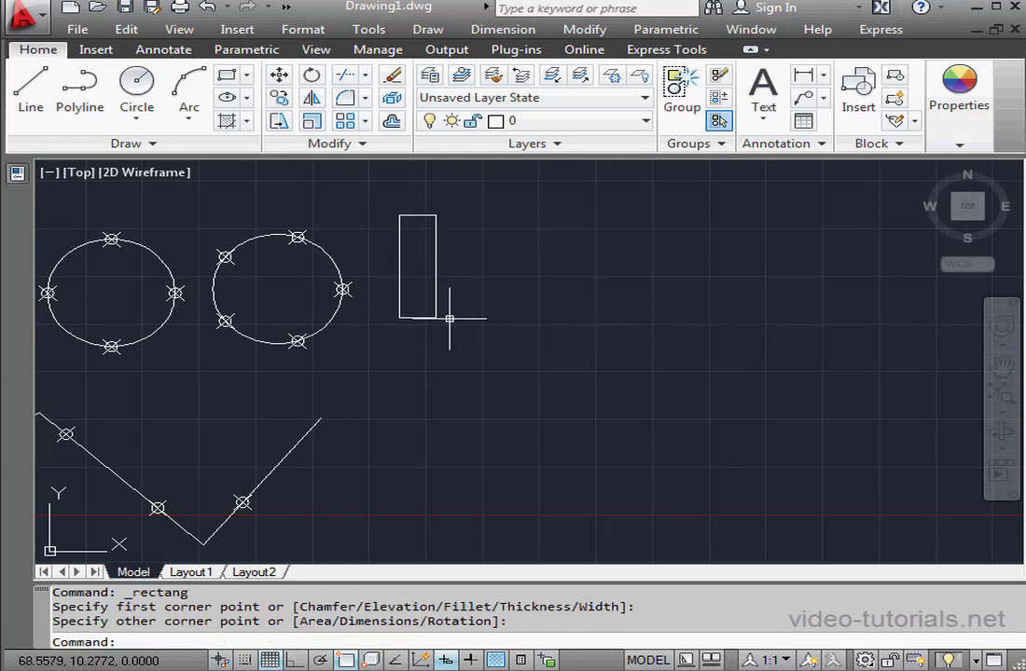
Define the rectangle as a block named "block" with its base point at the rectangle's lower-left corner
click(895, 75)
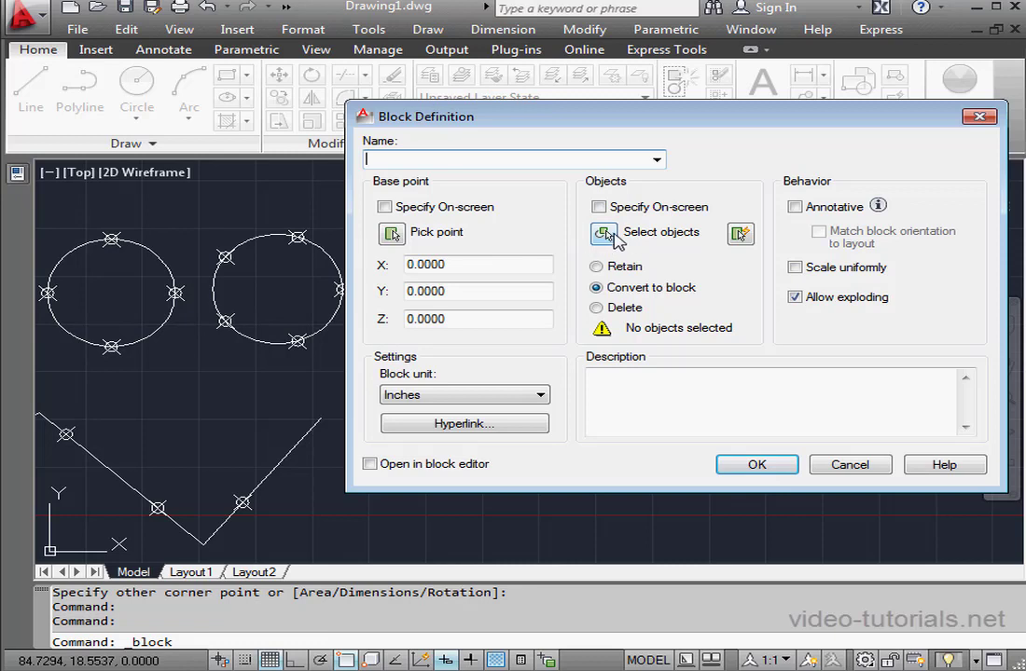
click(605, 235)
click(436, 274)
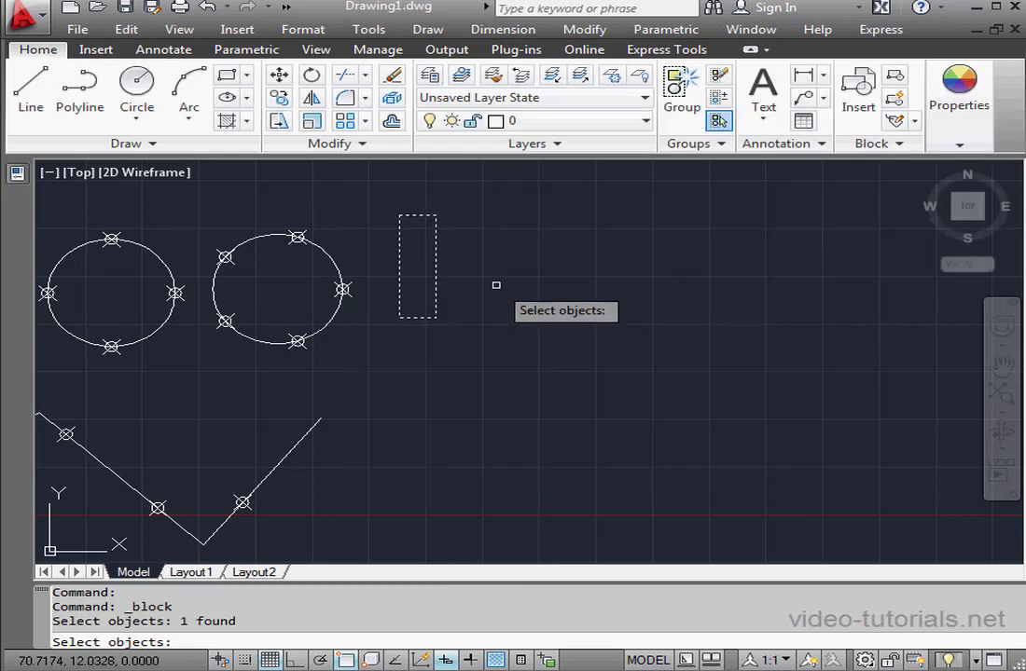
key(Return)
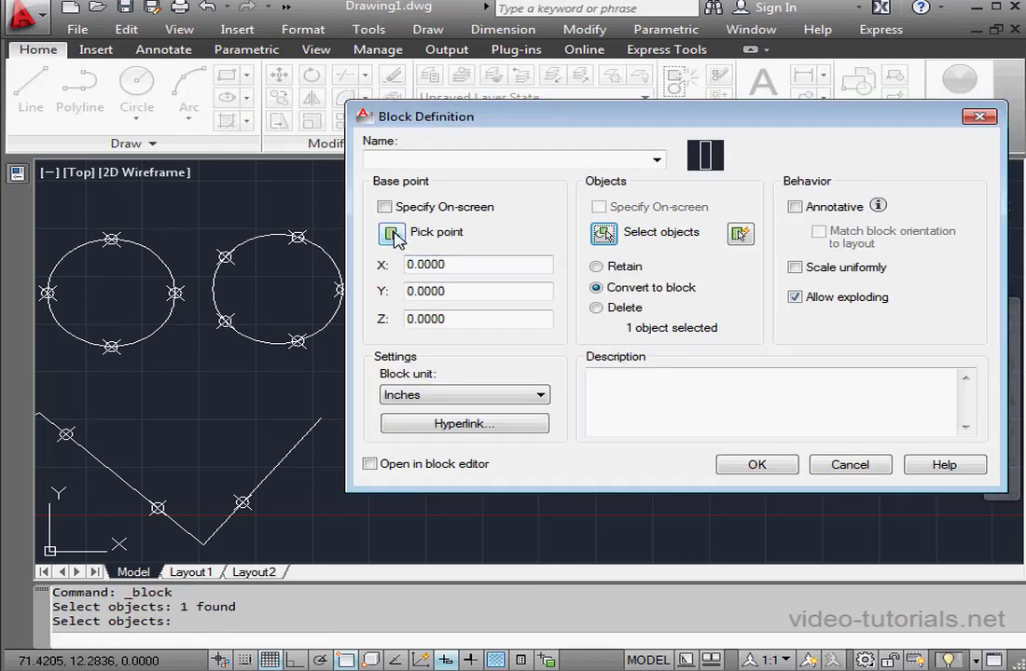
click(393, 233)
click(399, 318)
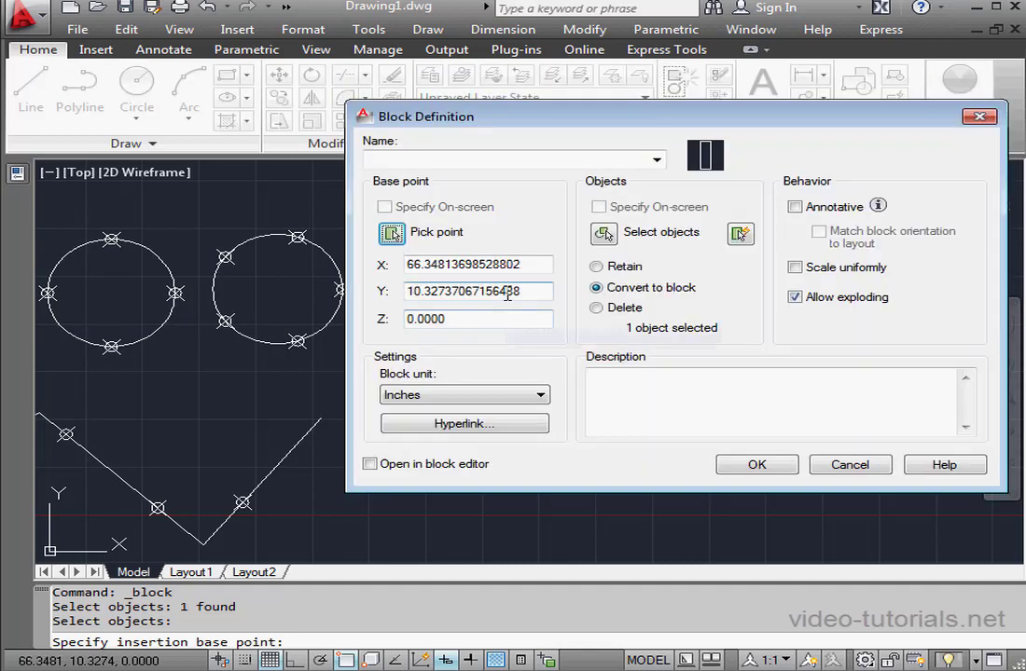
click(460, 160)
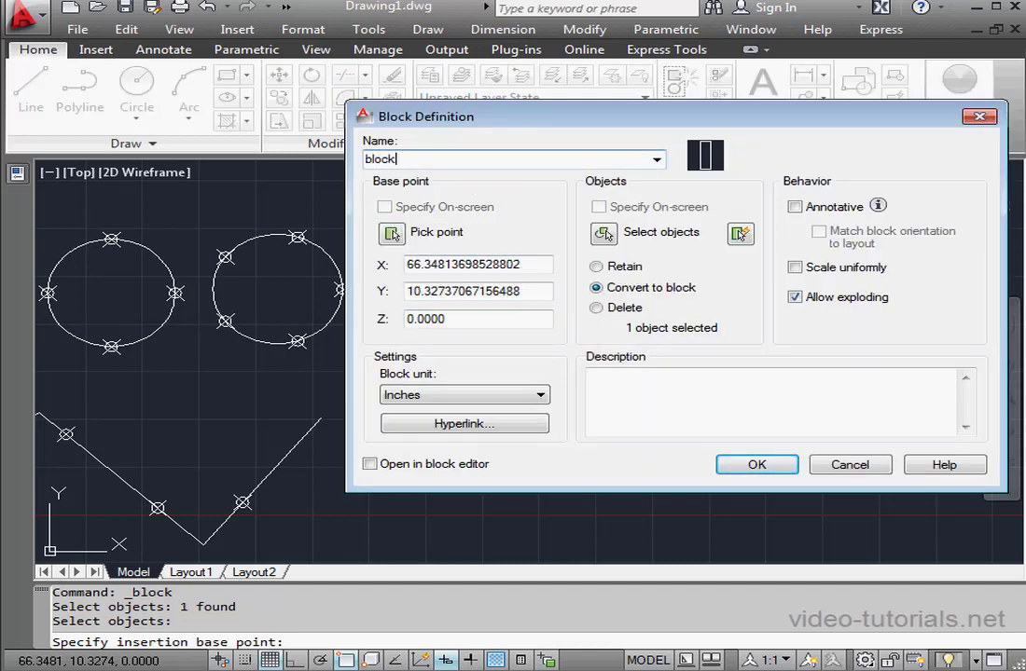
click(757, 465)
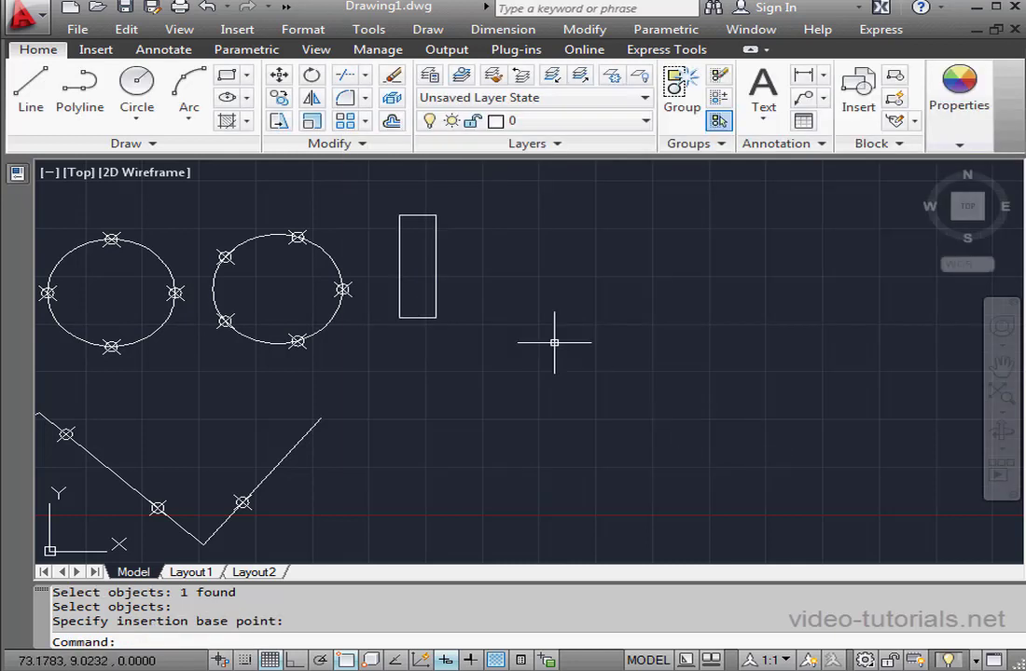
Draw an open zigzag polyline with three straight segments below the rectangle, rising, falling and rising again
click(36, 100)
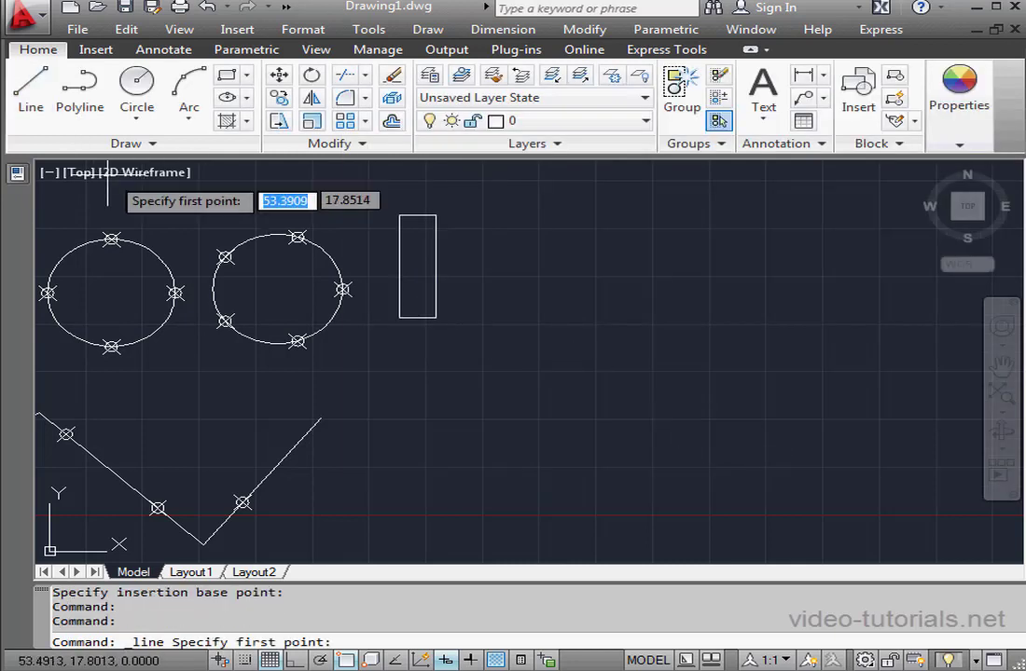
click(84, 97)
click(363, 510)
click(522, 393)
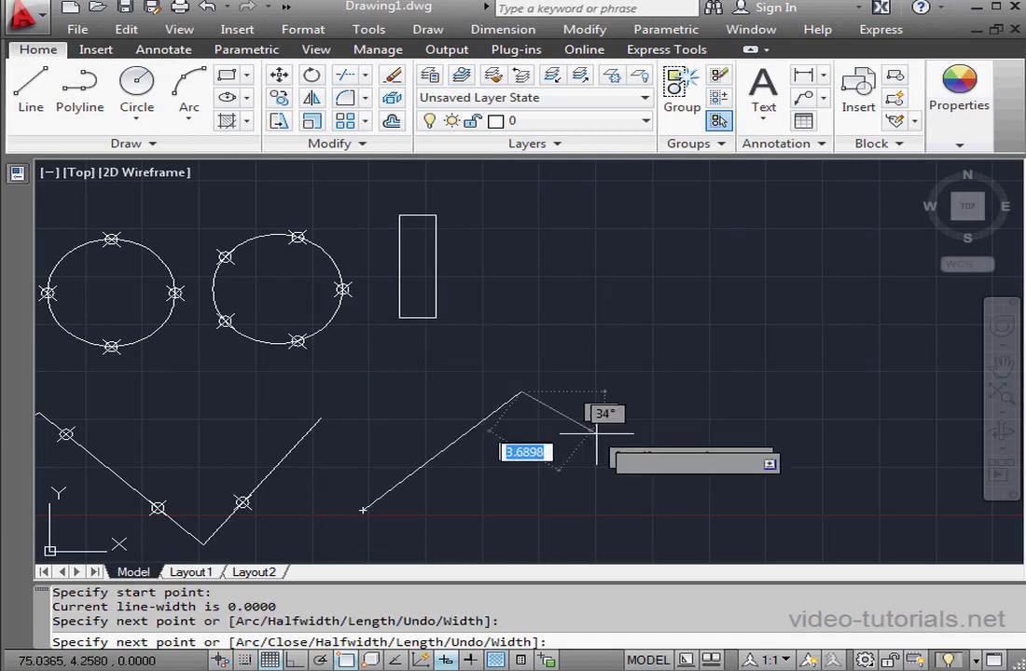
click(659, 501)
click(791, 392)
right_click(842, 403)
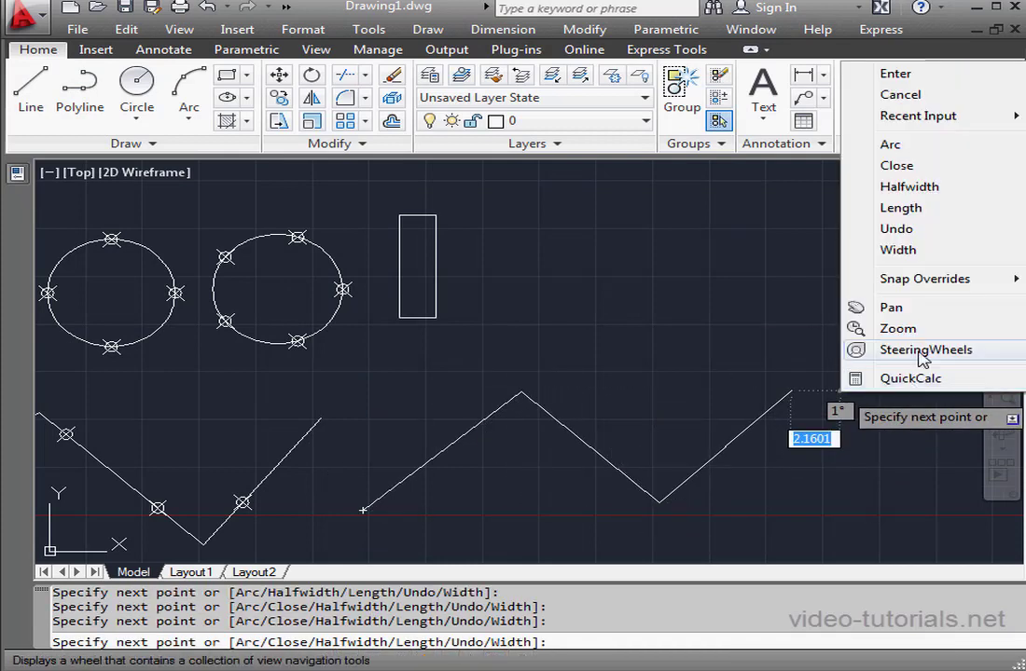
click(896, 73)
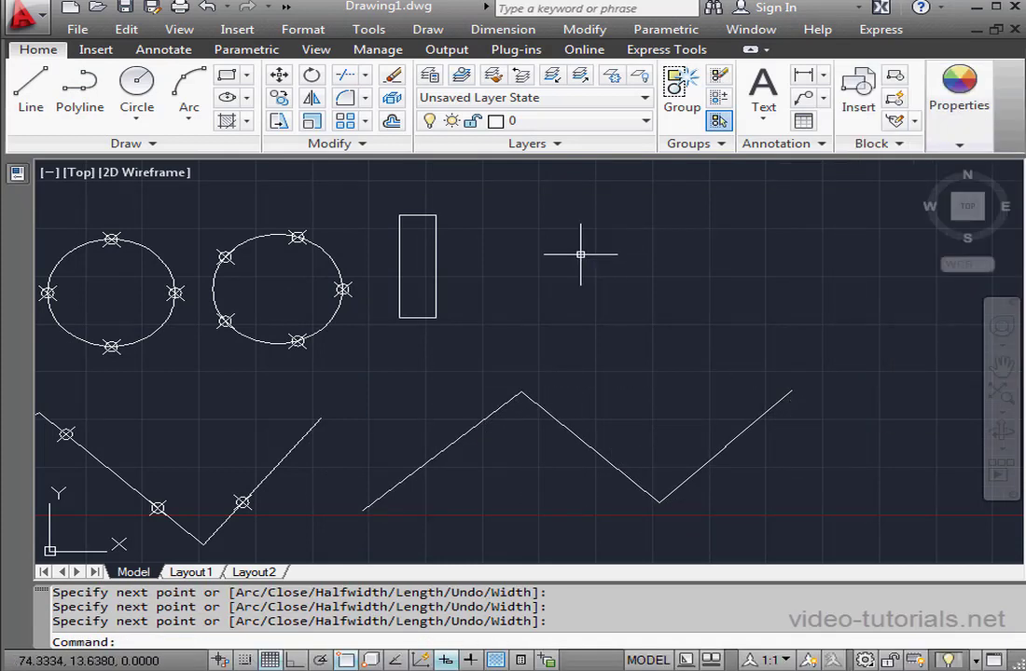
Divide the three-segment polyline into 5 segments, inserting the block "block" at the division points aligned with the polyline
click(132, 141)
click(171, 170)
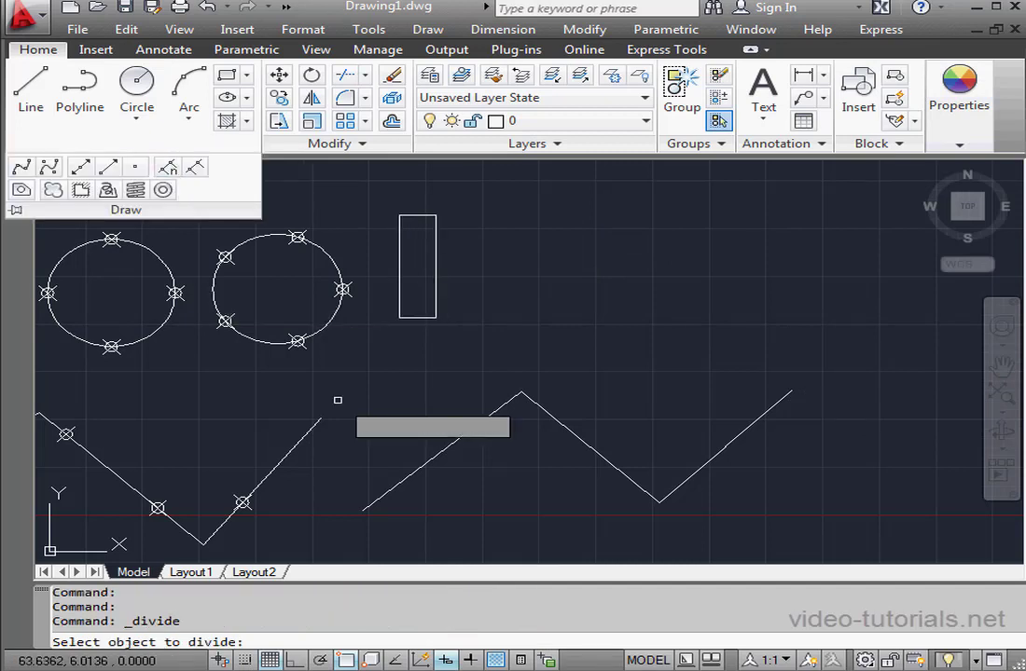
click(390, 488)
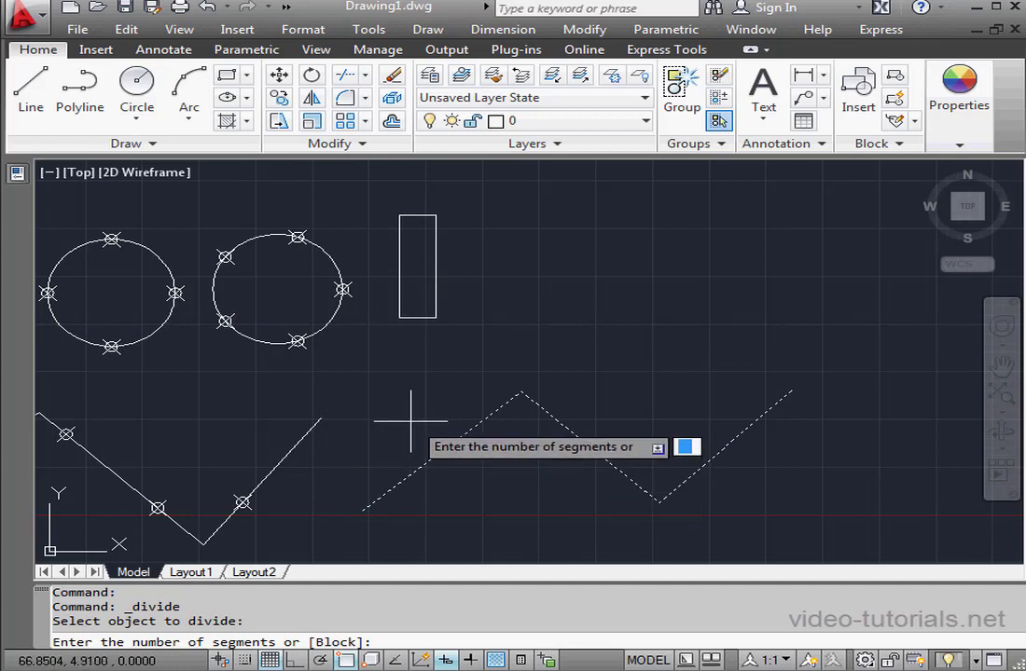
right_click(402, 370)
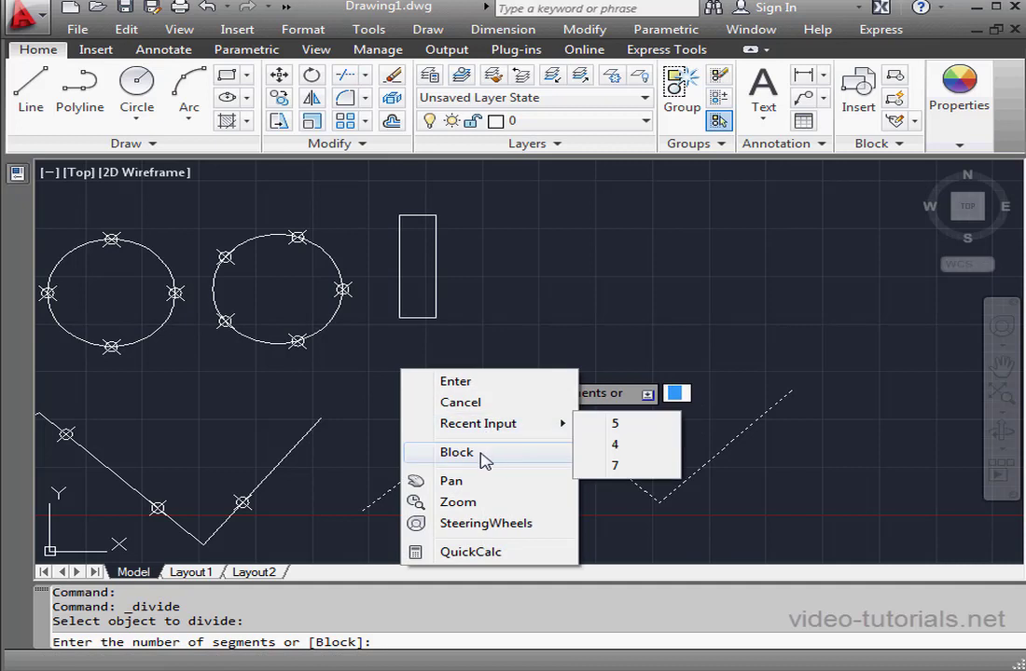
click(483, 453)
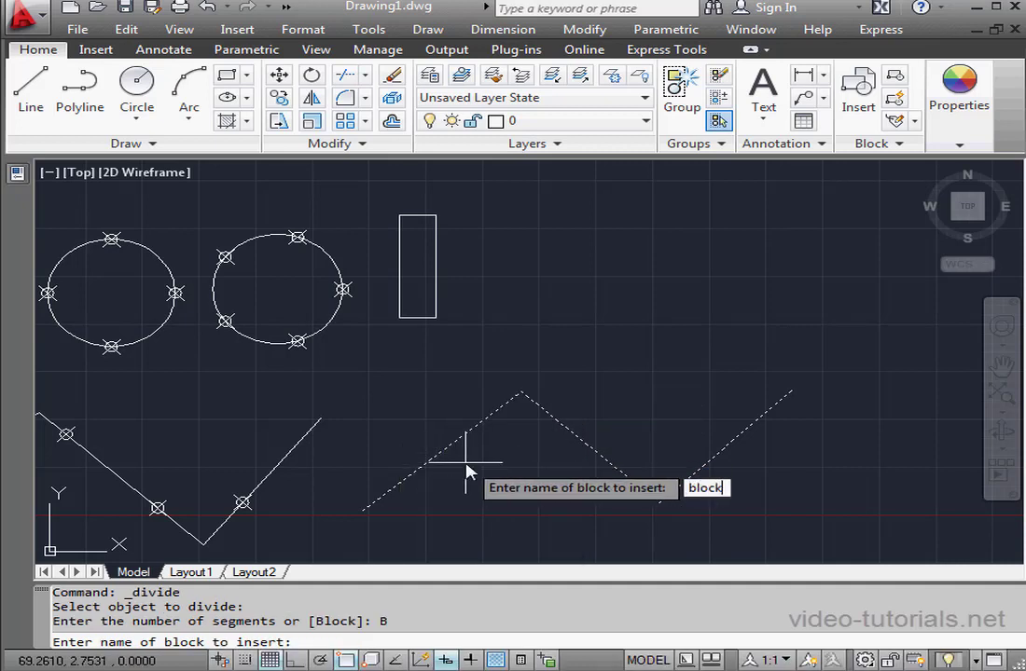
text(block)
key(Return)
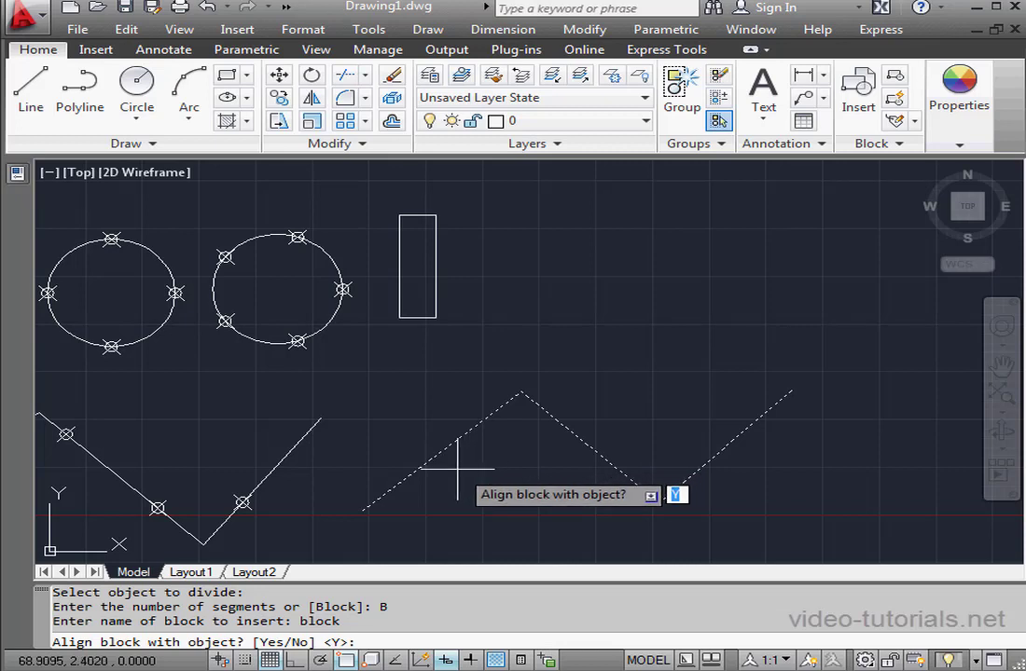
key(Return)
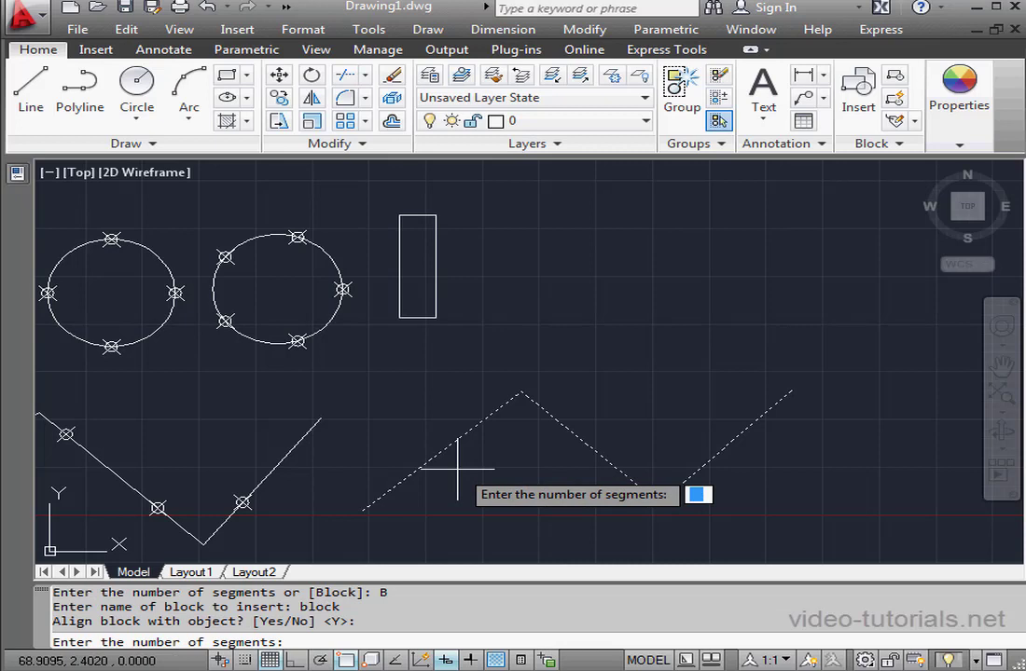
text(5)
key(Return)
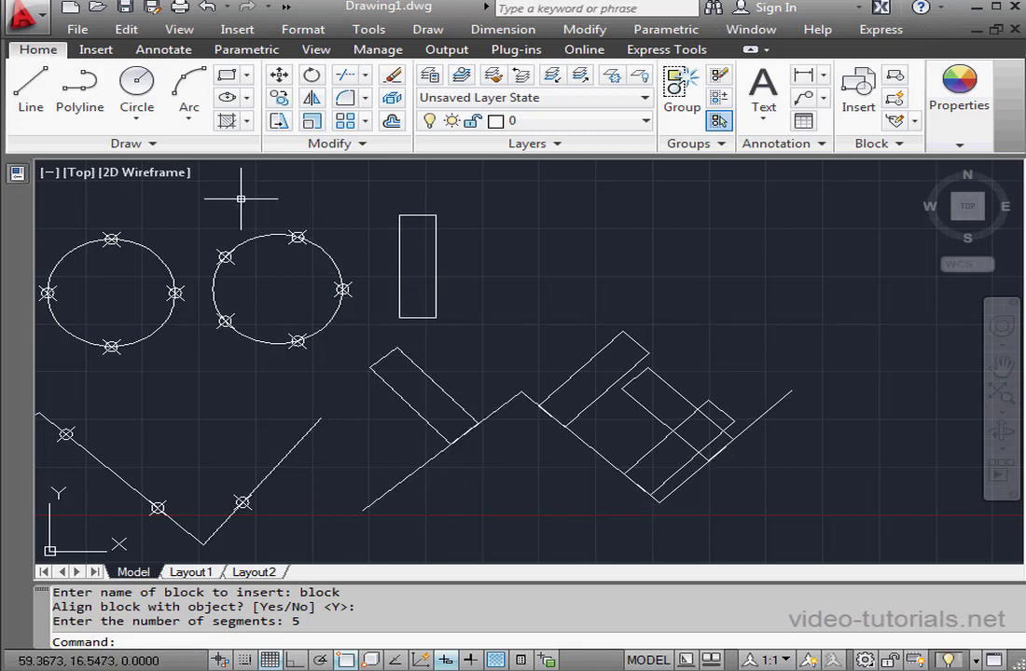
Divide the three-segment polyline into 5 segments again, inserting the block "block" without aligning it with the polyline
click(154, 144)
click(168, 167)
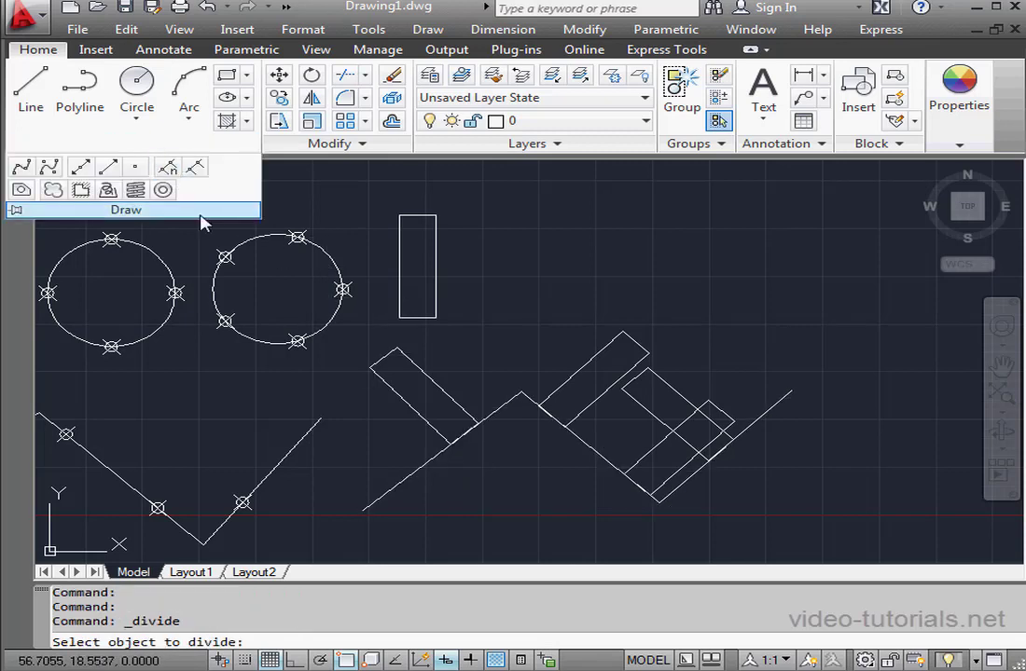
click(378, 499)
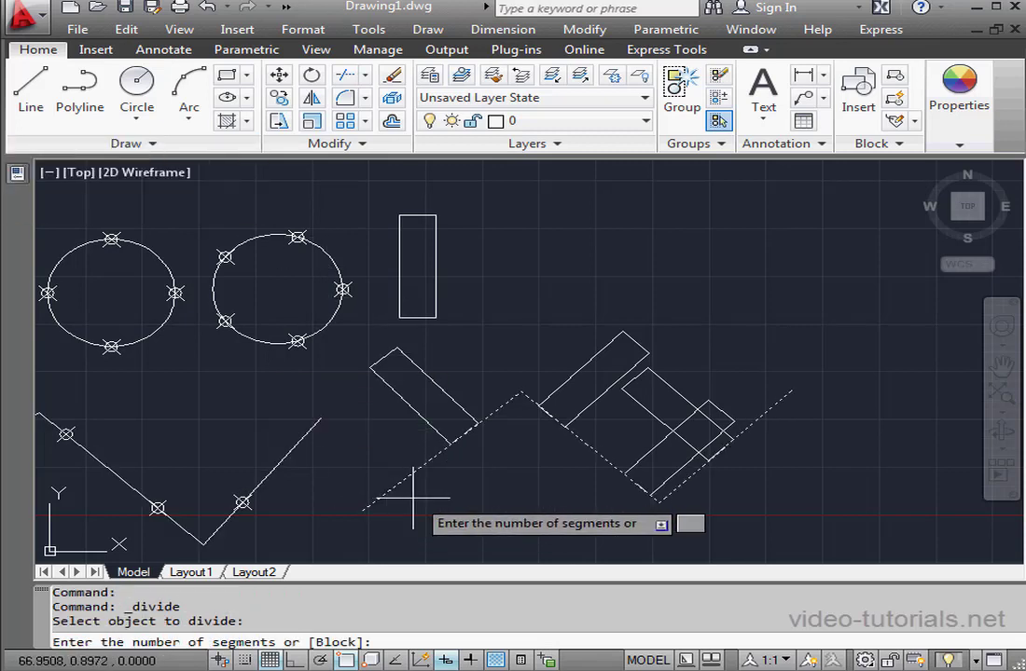
right_click(503, 361)
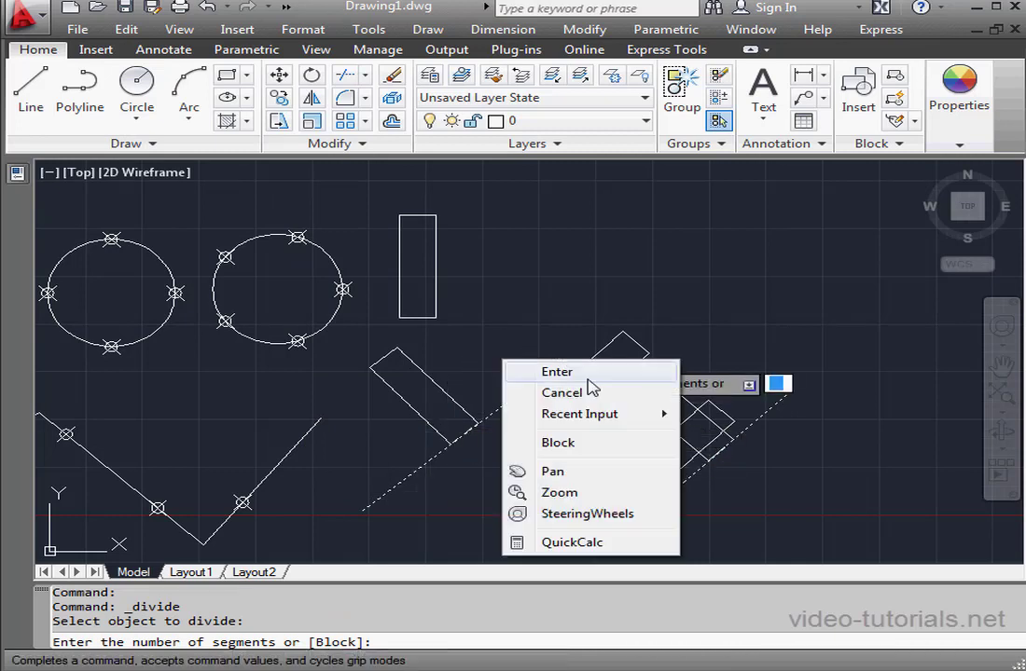
click(583, 447)
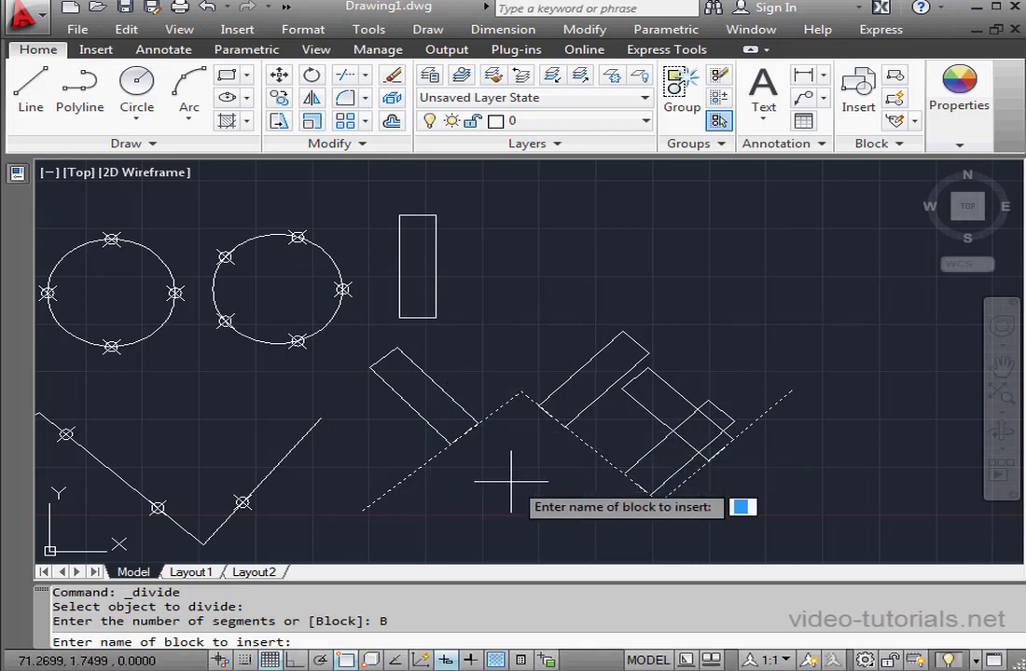
text(block)
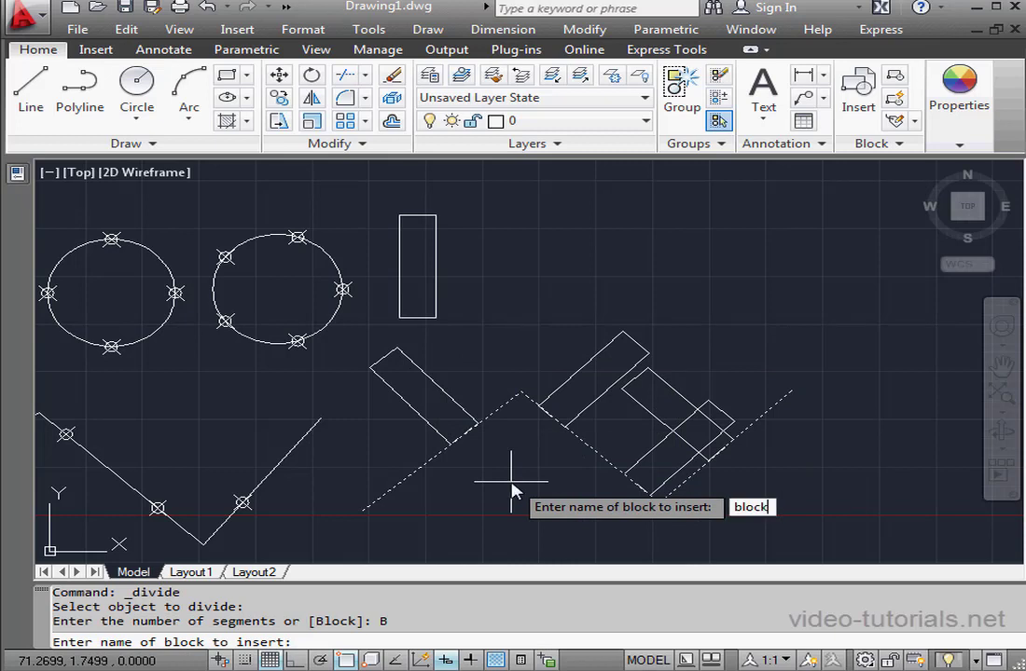
key(Return)
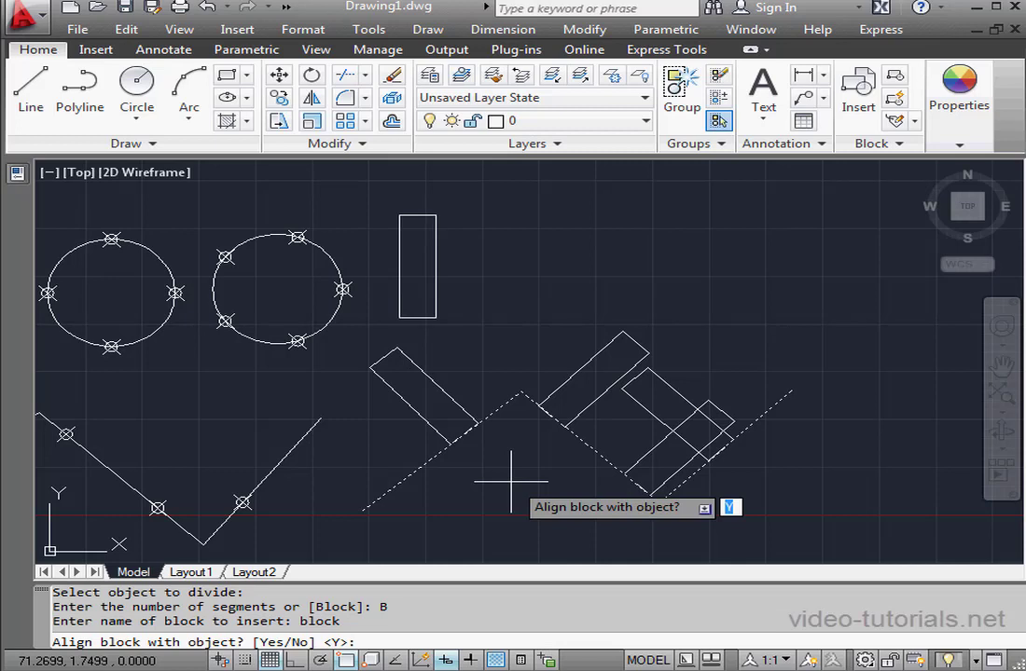
text(n)
key(Return)
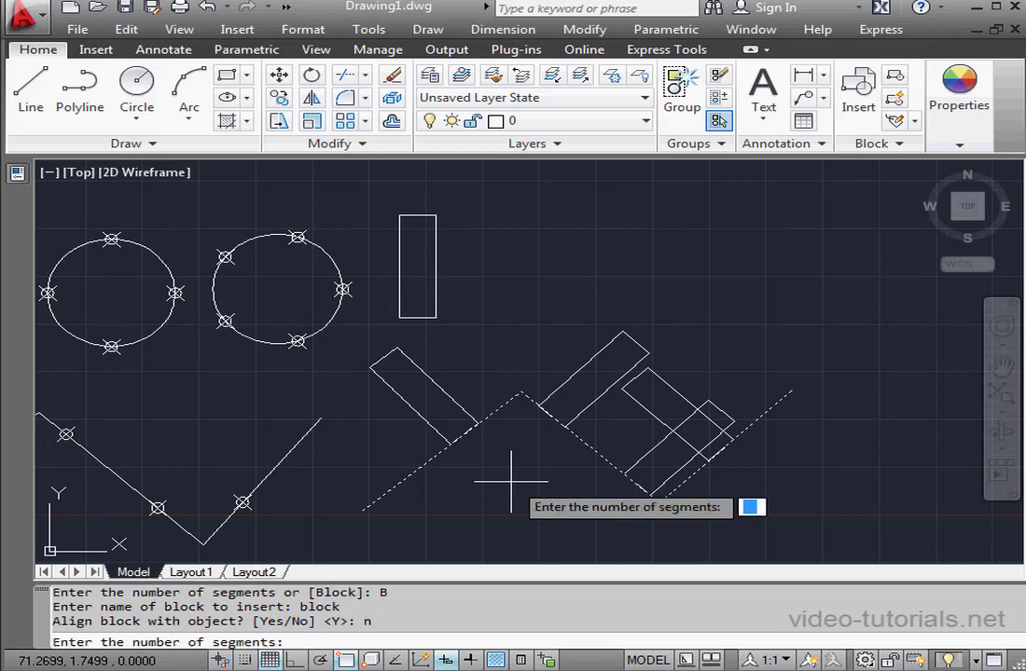
text(5)
key(Return)
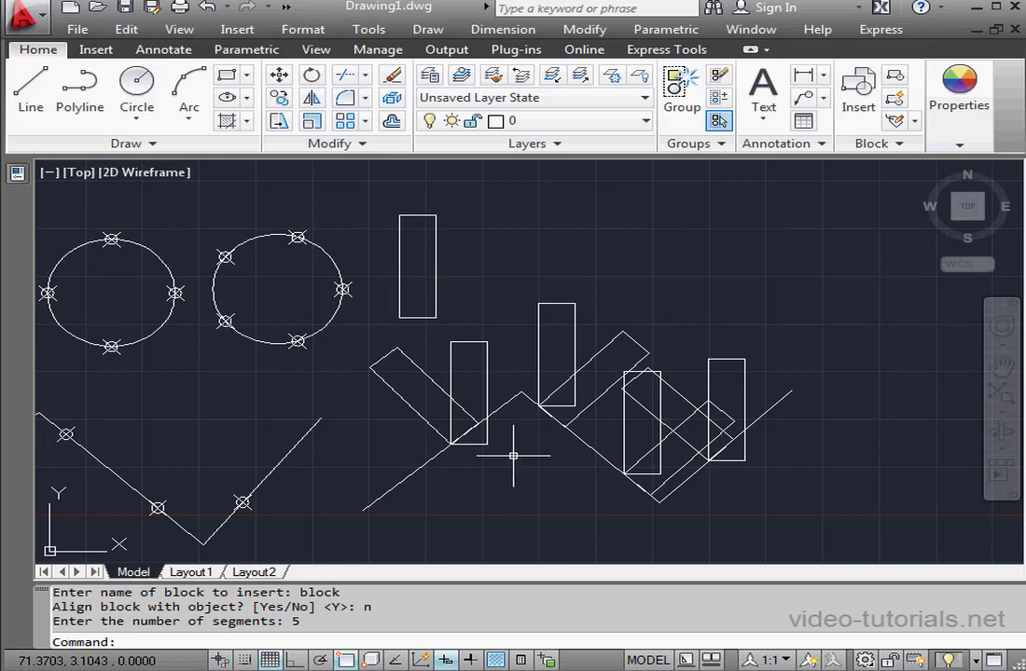